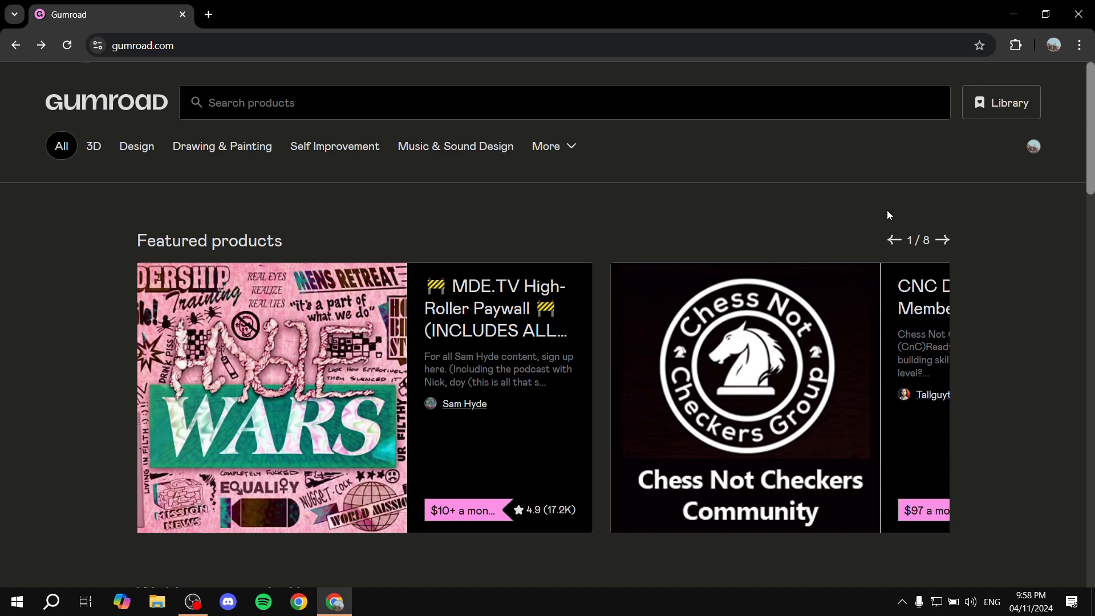
Open the seller account's products page and start creating a new product.
{"action": "left_click", "coordinate": [1033, 147]}
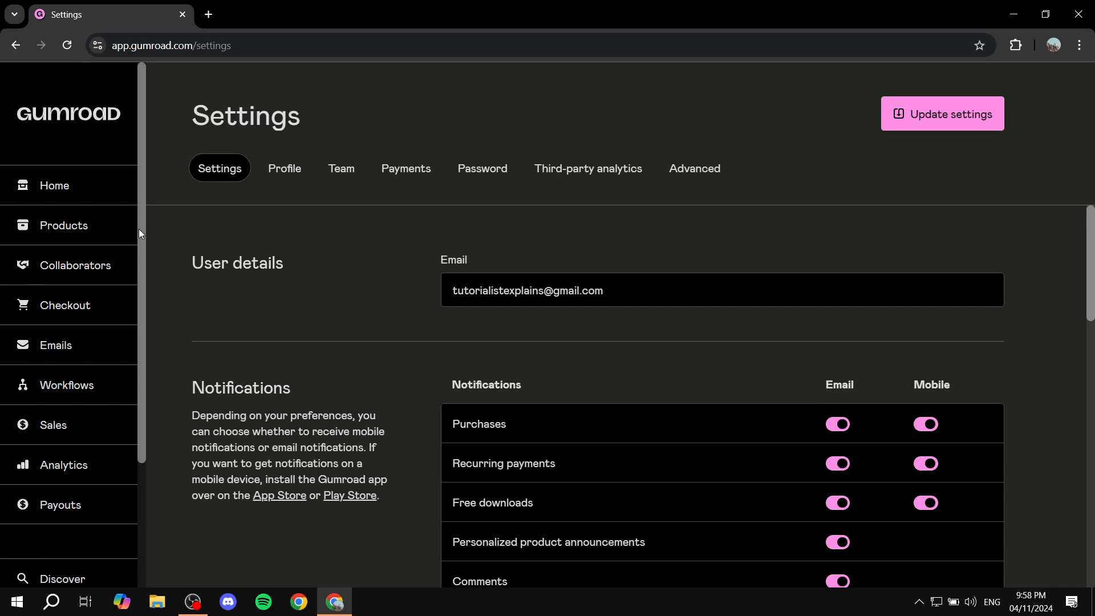
{"action": "left_click", "coordinate": [81, 230]}
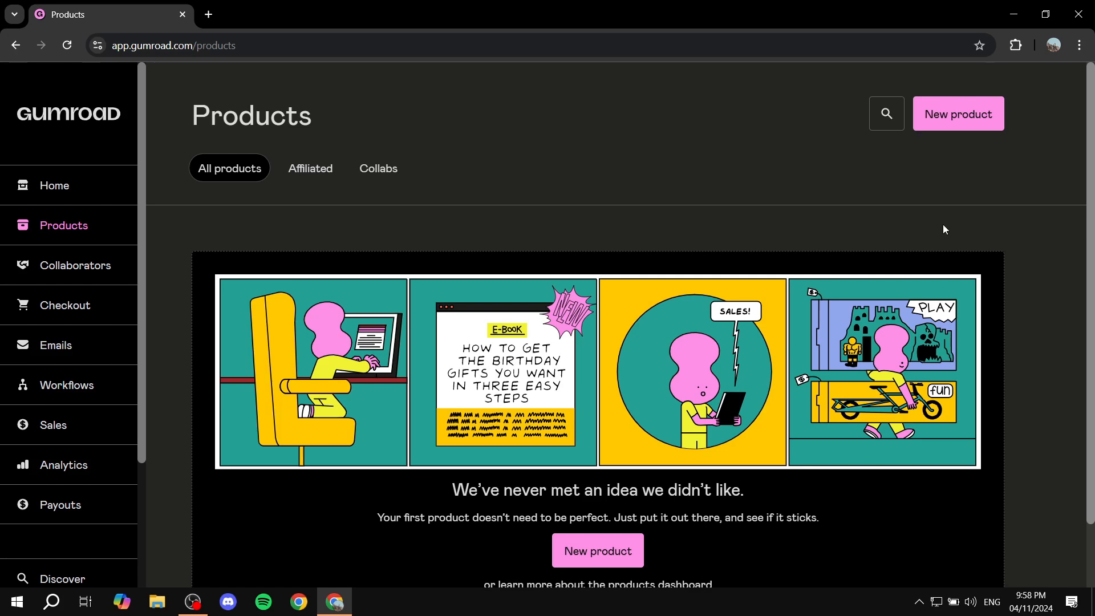
{"action": "left_click", "coordinate": [967, 120]}
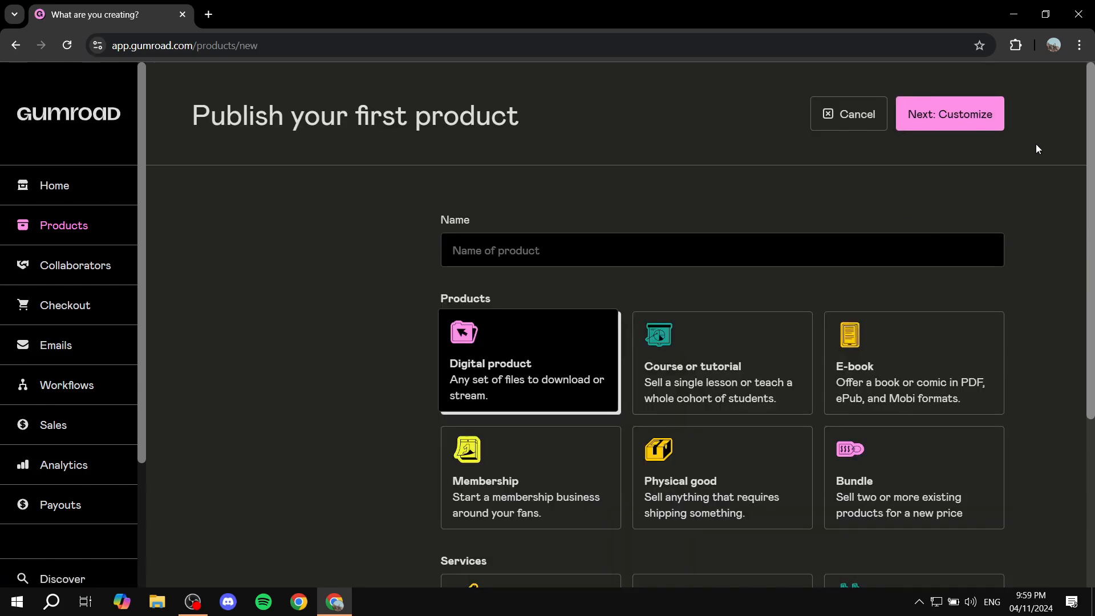
Choose the Digital product type for the new product and name it Test PDF.
{"action": "scroll", "coordinate": [1043, 166], "scroll_direction": "down", "scroll_amount": 1}
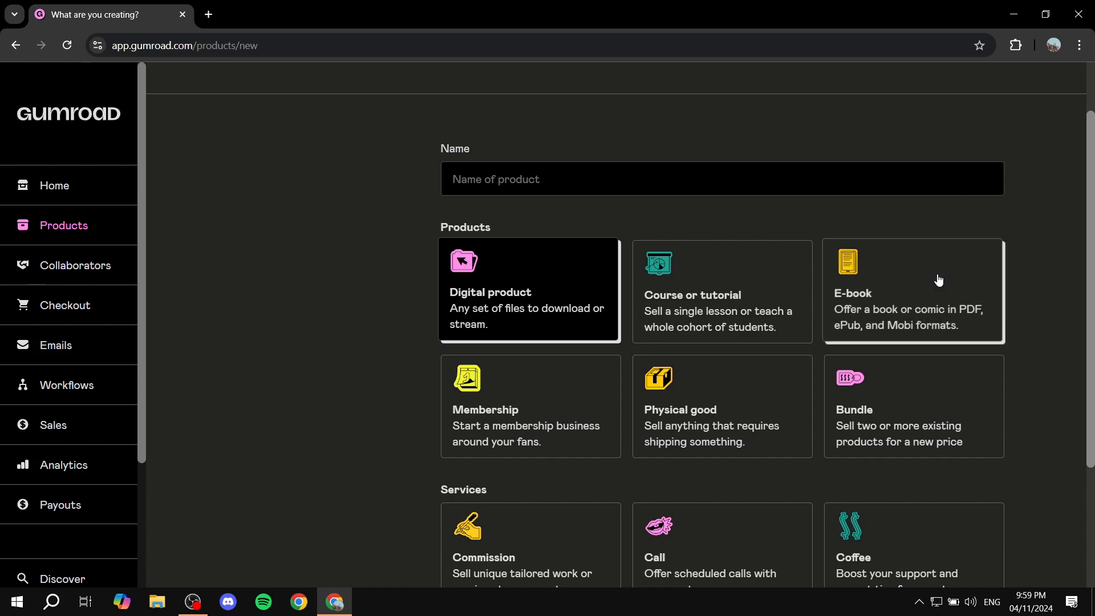
{"action": "left_click", "coordinate": [992, 253]}
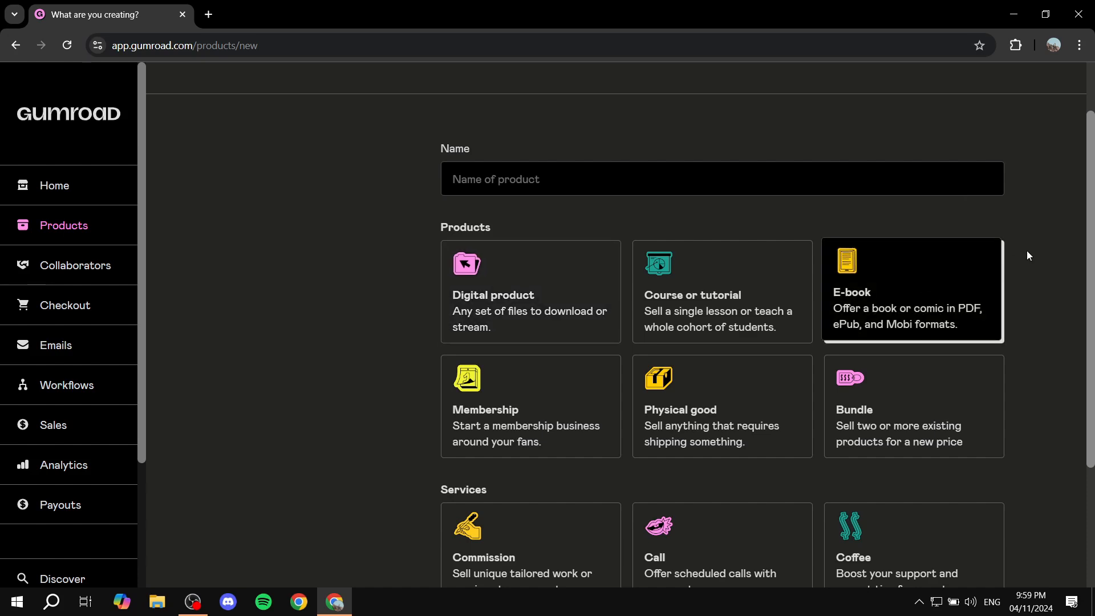
{"action": "left_click", "coordinate": [583, 285]}
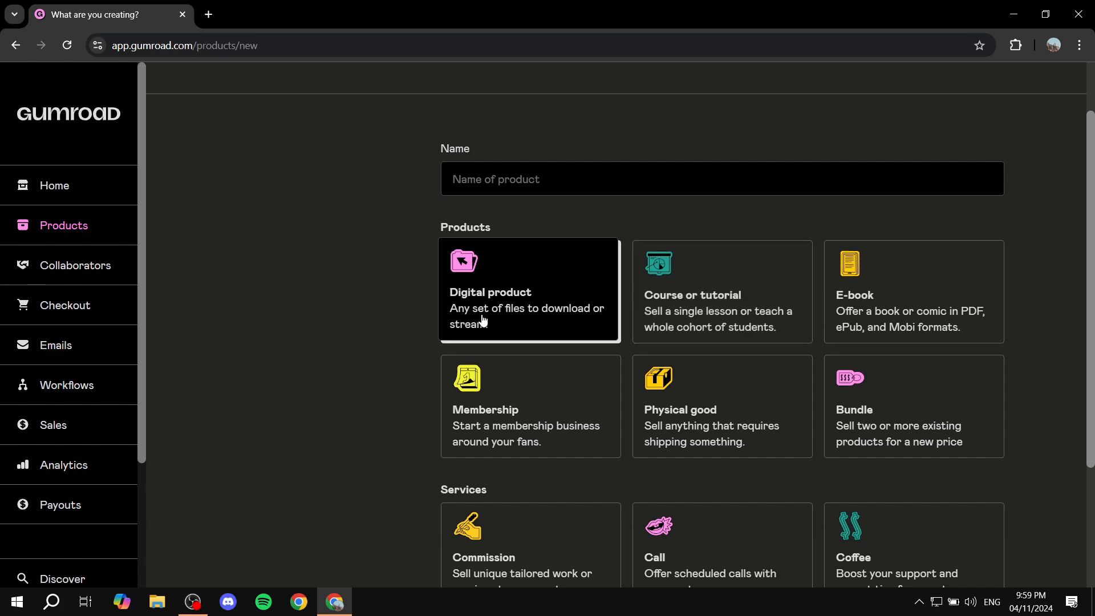
{"action": "left_click", "coordinate": [538, 180]}
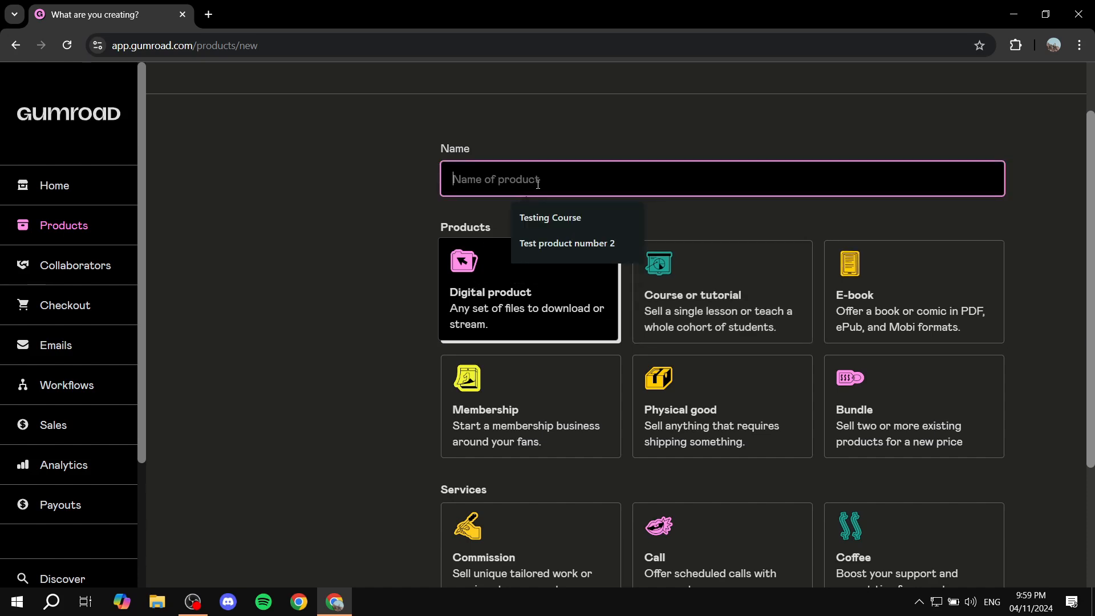
{"action": "type", "text": "Test PDF"}
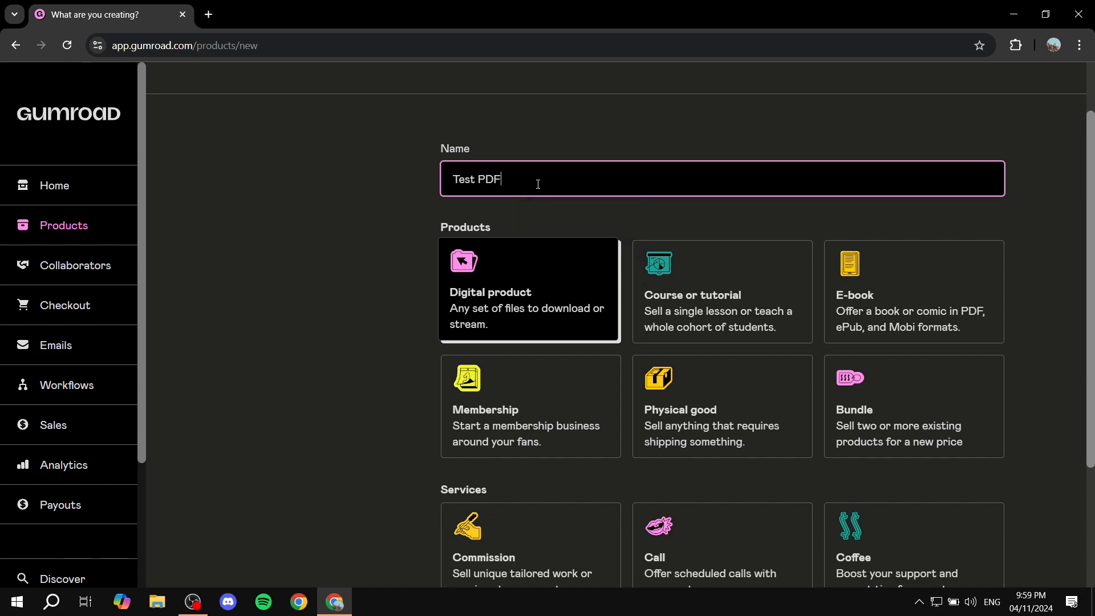
{"action": "left_click", "coordinate": [392, 222]}
Set the product's price to $50 and continue to its customization page.
{"action": "scroll", "coordinate": [377, 223], "scroll_direction": "down", "scroll_amount": 3}
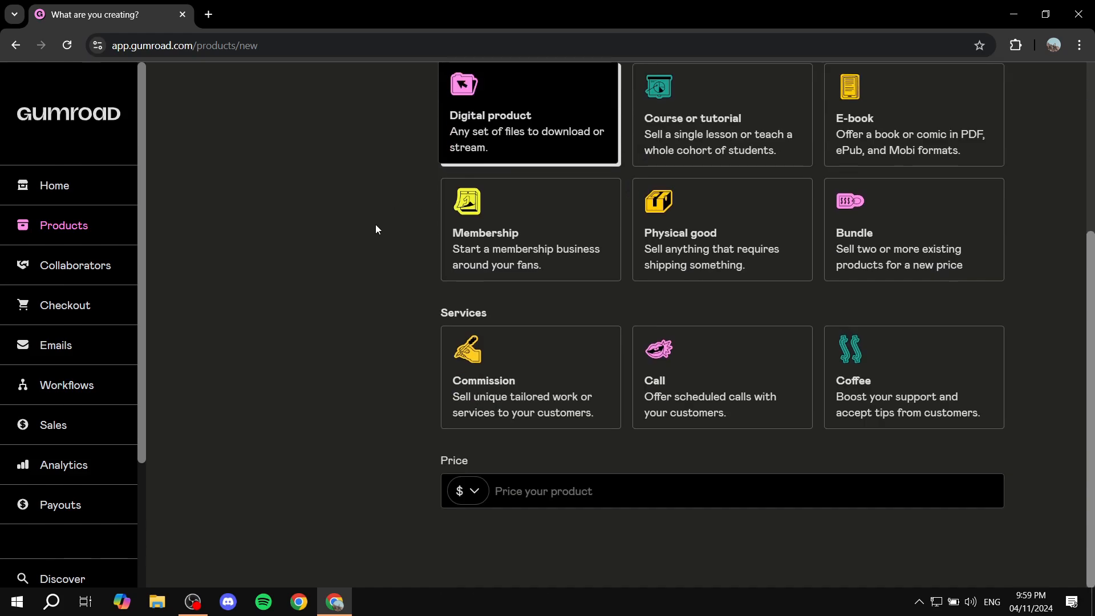
{"action": "left_click", "coordinate": [606, 489]}
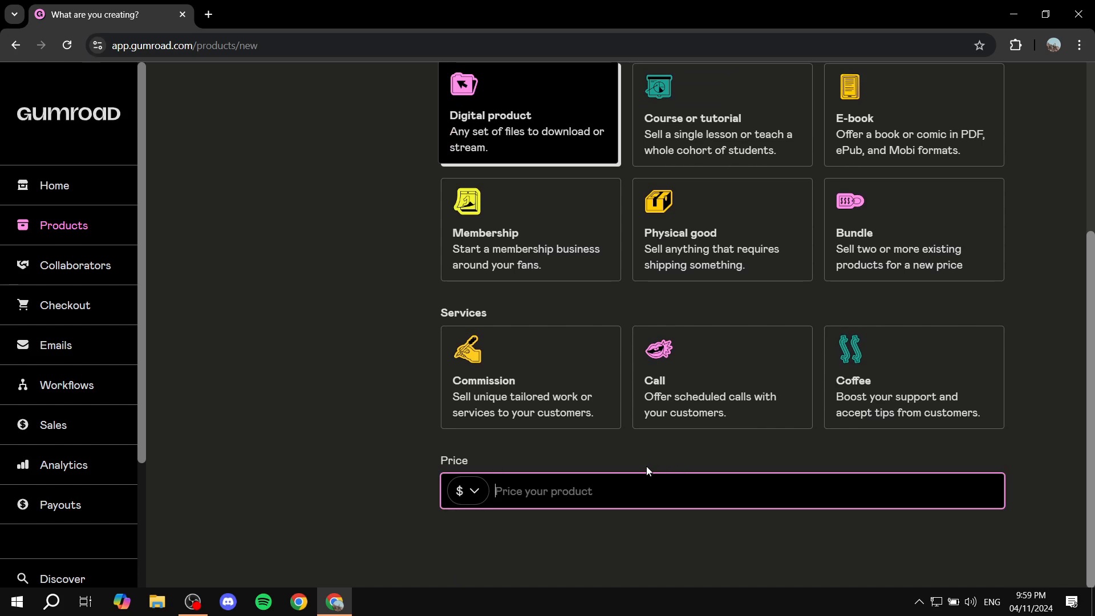
{"action": "type", "text": "50"}
{"action": "left_click", "coordinate": [337, 443]}
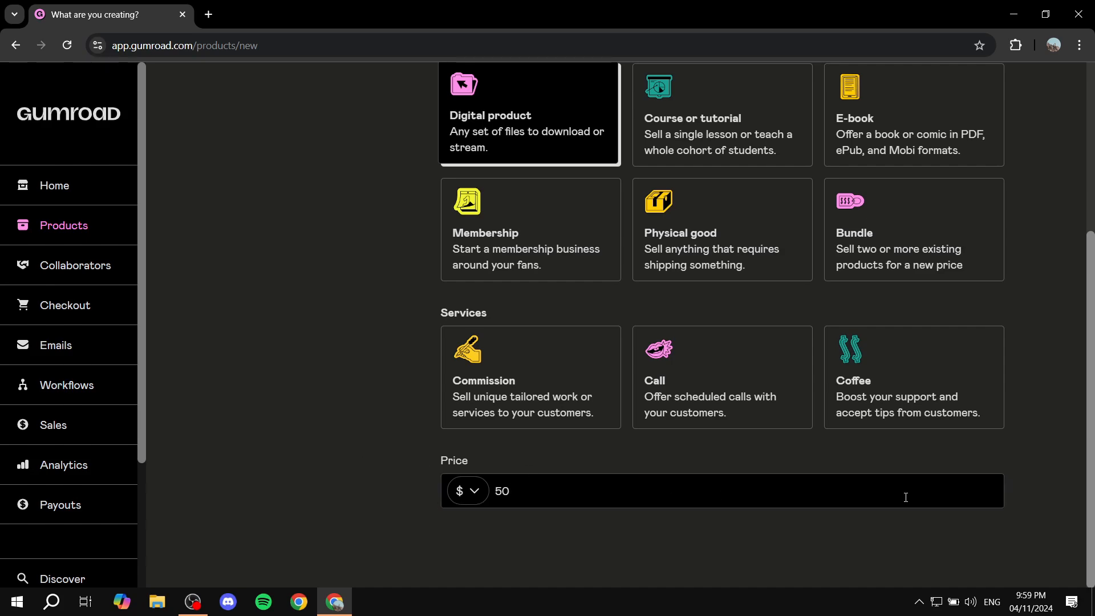
{"action": "scroll", "coordinate": [835, 496], "scroll_direction": "up", "scroll_amount": 5}
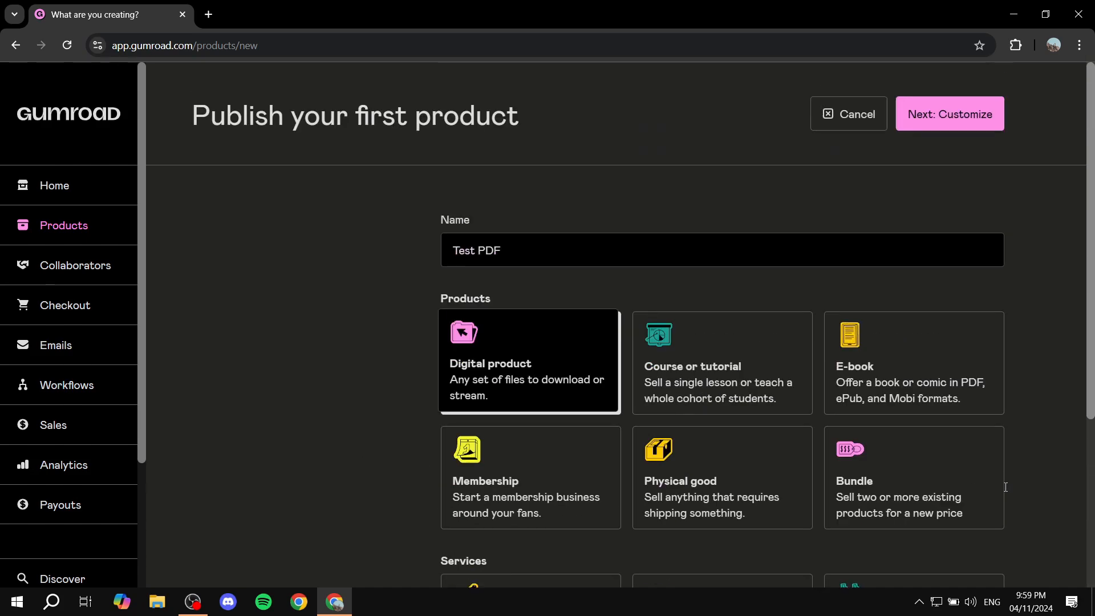
{"action": "left_click", "coordinate": [969, 114]}
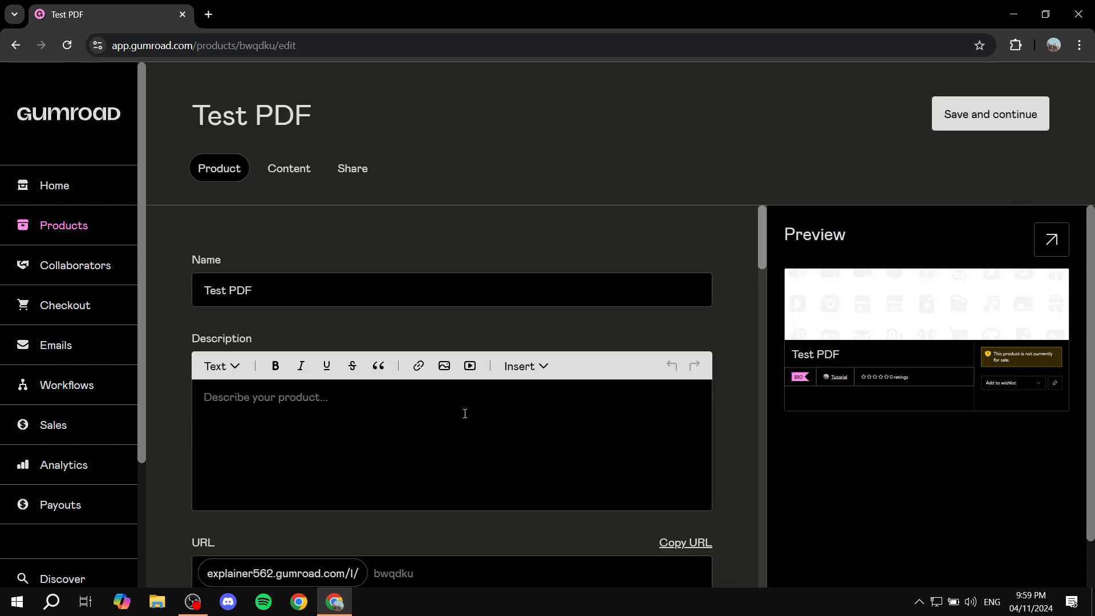
Enter the product description "Add some text in here.".
{"action": "left_click", "coordinate": [465, 413]}
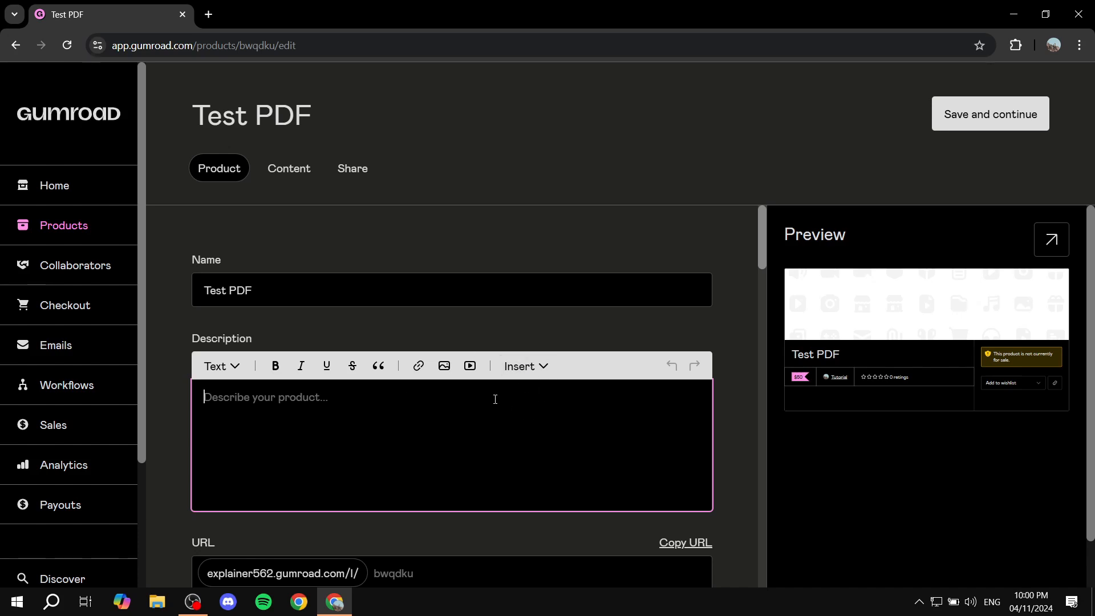
{"action": "type", "text": "A"}
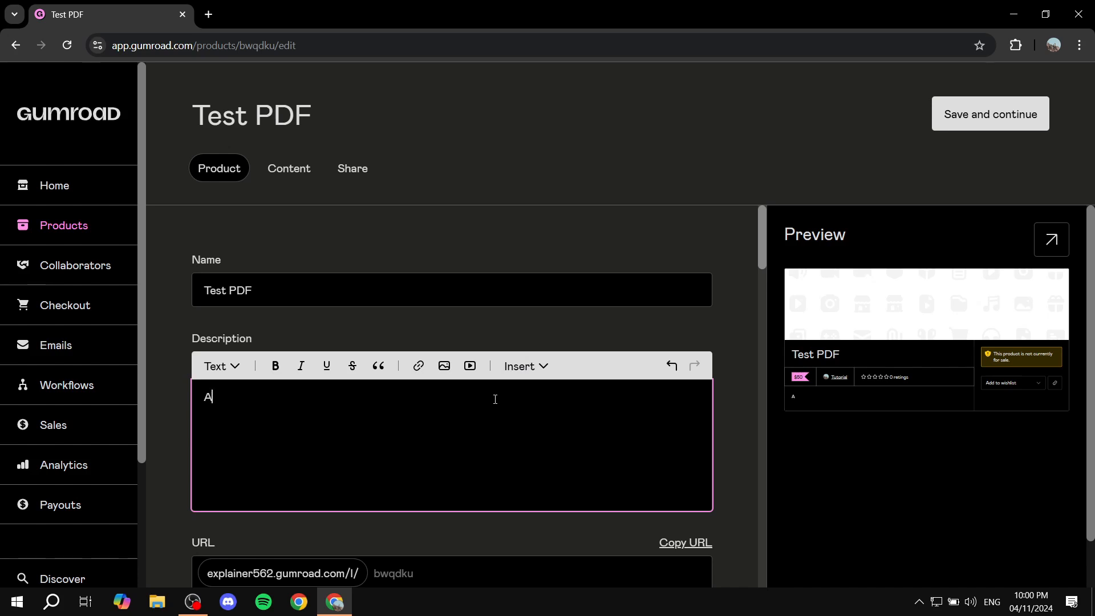
{"action": "type", "text": "dd some text in here."}
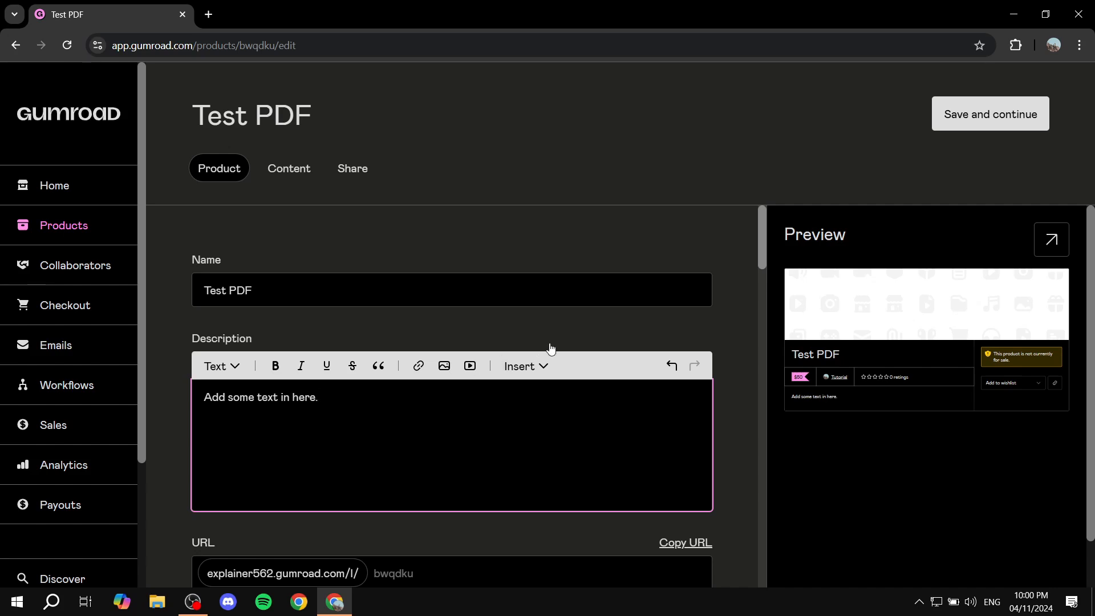
Set the product's custom URL ending to Testpdf, leaving the custom domain empty.
{"action": "scroll", "coordinate": [351, 415], "scroll_direction": "down", "scroll_amount": 4}
{"action": "left_click", "coordinate": [407, 362]}
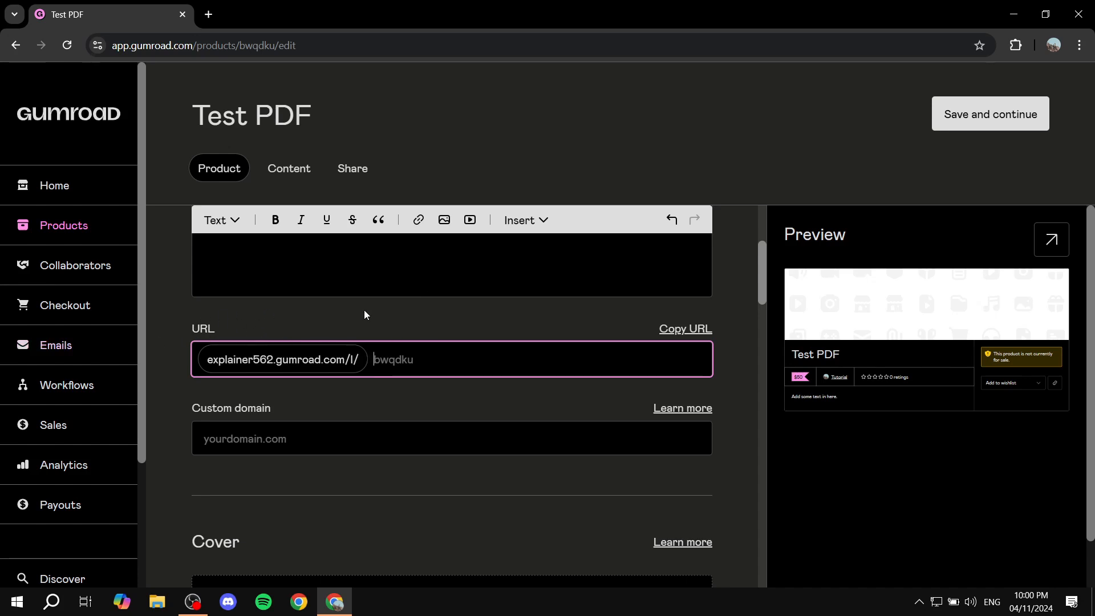
{"action": "type", "text": "Testpdf"}
{"action": "left_click", "coordinate": [288, 411]}
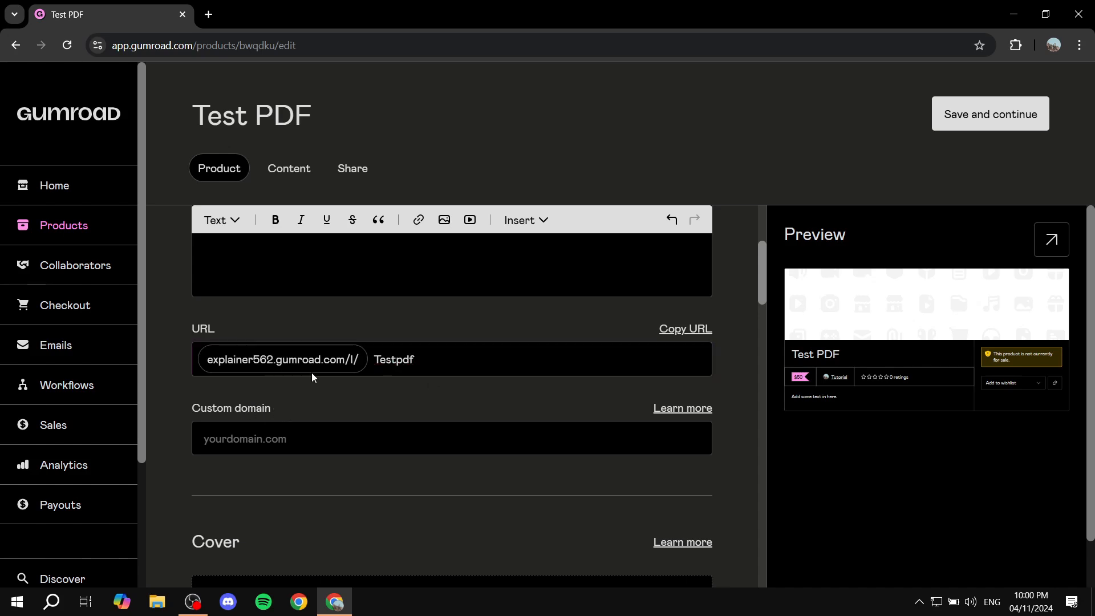
{"action": "left_click", "coordinate": [377, 445]}
{"action": "left_click", "coordinate": [365, 400]}
Upload the TUTORIAL image from the computer's Desktop folder as the product's cover.
{"action": "scroll", "coordinate": [476, 435], "scroll_direction": "down", "scroll_amount": 2}
{"action": "scroll", "coordinate": [338, 433], "scroll_direction": "down", "scroll_amount": 4}
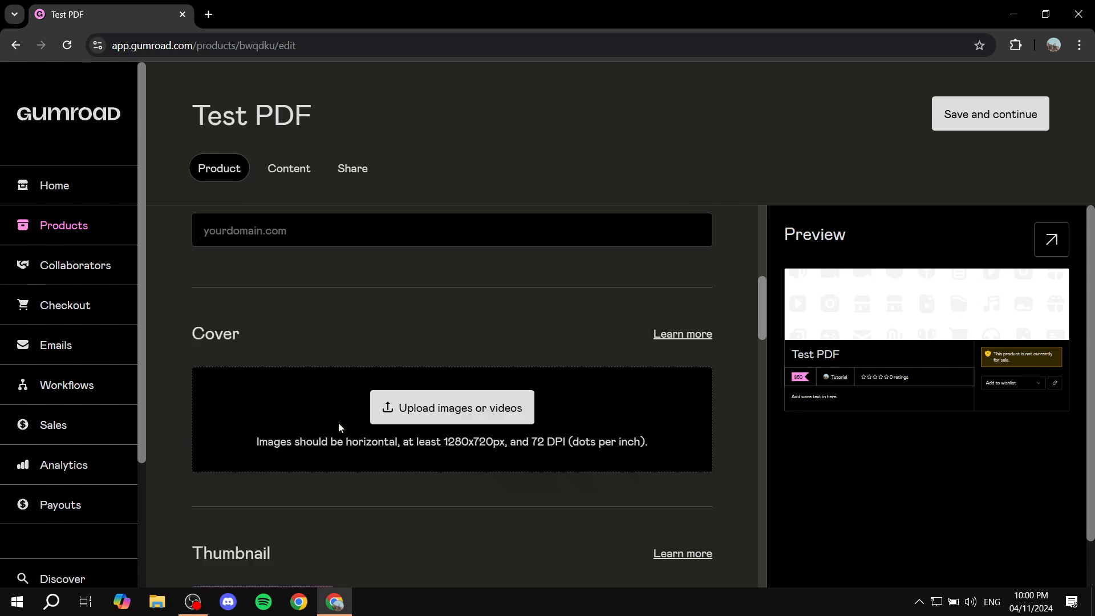
{"action": "left_click_drag", "start_coordinate": [182, 245], "coordinate": [277, 245]}
{"action": "left_click", "coordinate": [292, 248]}
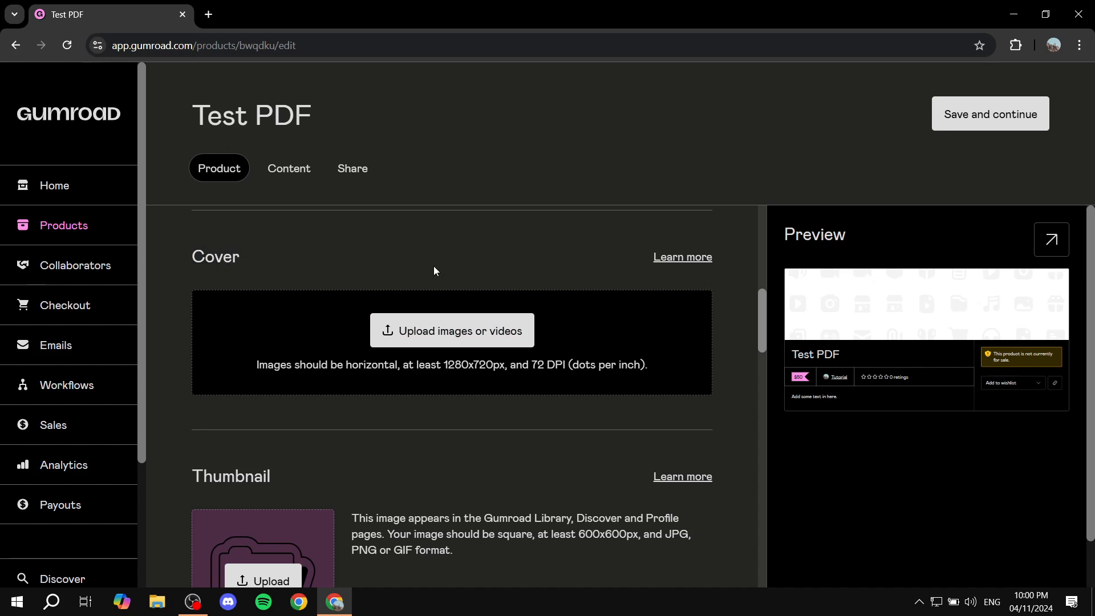
{"action": "left_click", "coordinate": [502, 329]}
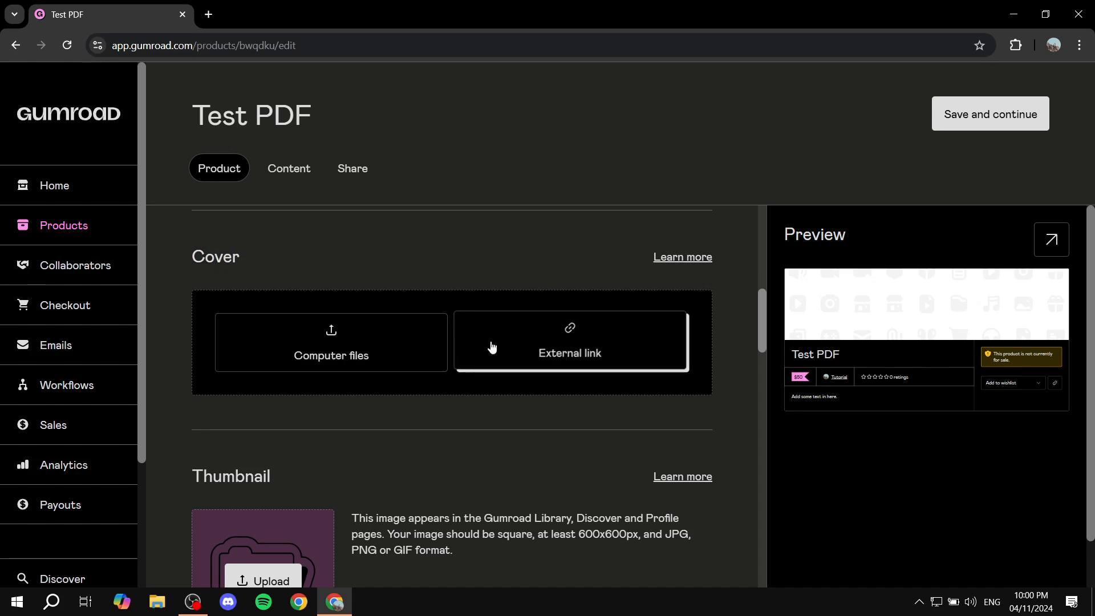
{"action": "left_click", "coordinate": [392, 327]}
{"action": "double_click", "coordinate": [167, 114]}
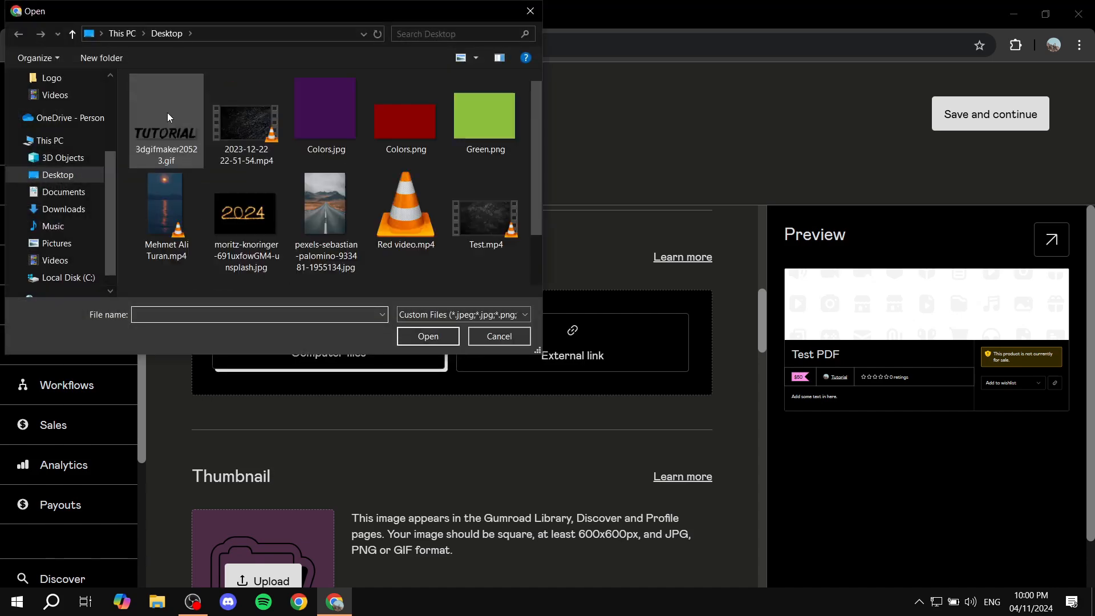
{"action": "scroll", "coordinate": [381, 193], "scroll_direction": "down", "scroll_amount": 2}
{"action": "double_click", "coordinate": [171, 247]}
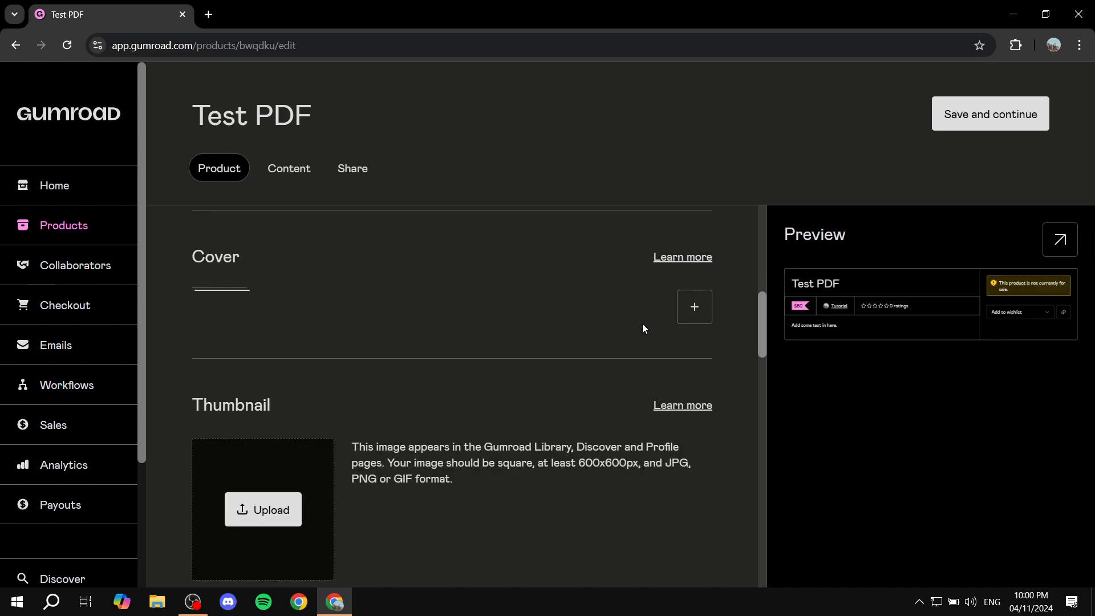
Try the Buy this call to action in the product info, and switch it back to I want this!
{"action": "scroll", "coordinate": [623, 332], "scroll_direction": "down", "scroll_amount": 7}
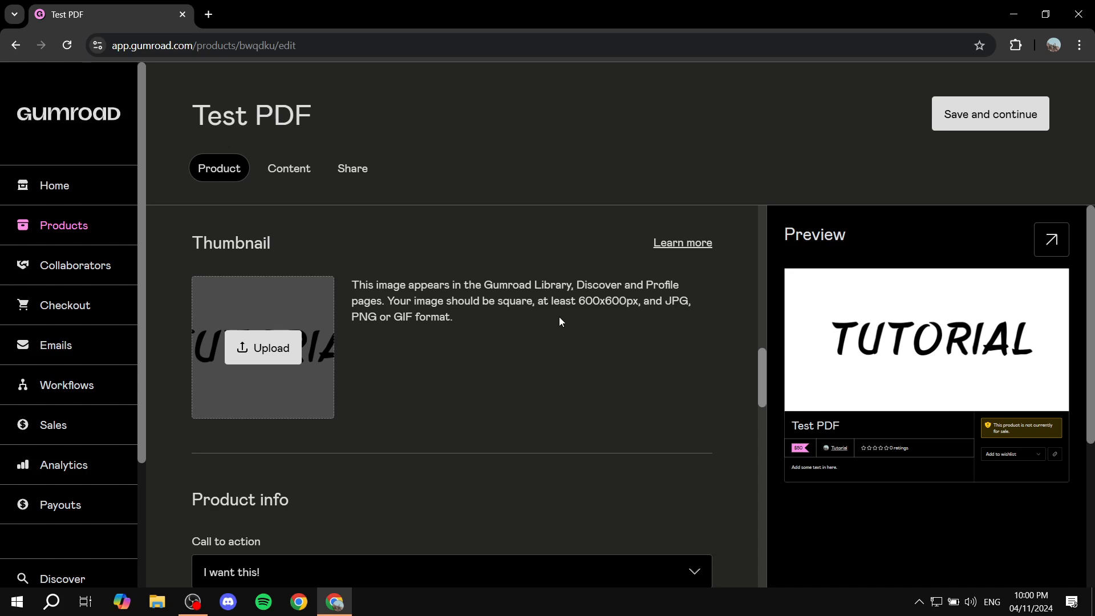
{"action": "scroll", "coordinate": [558, 317], "scroll_direction": "down", "scroll_amount": 3}
{"action": "scroll", "coordinate": [559, 323], "scroll_direction": "down", "scroll_amount": 1}
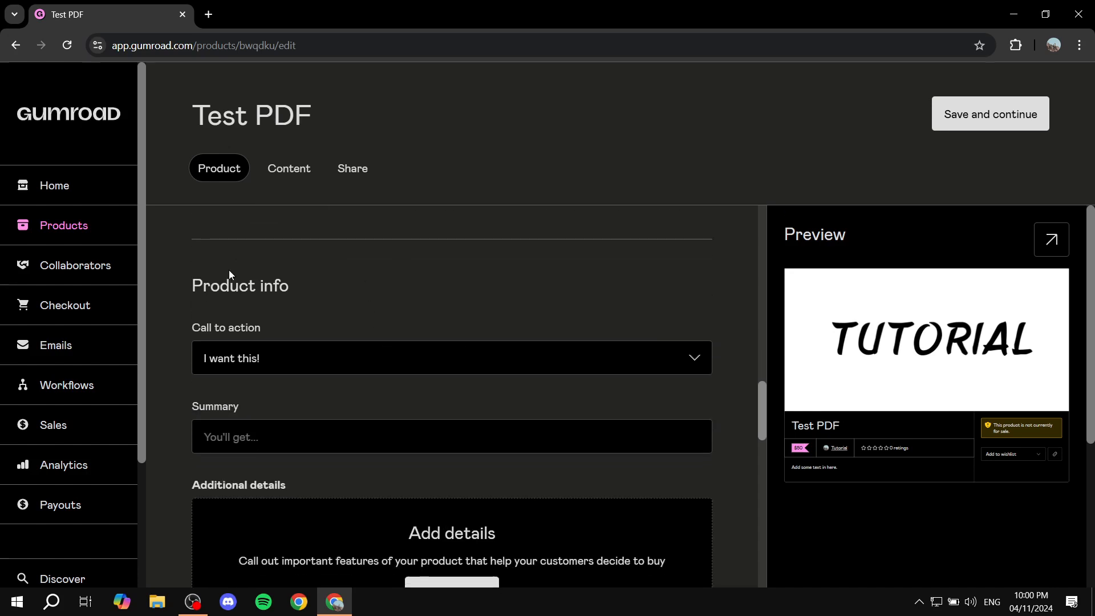
{"action": "left_click_drag", "start_coordinate": [190, 288], "coordinate": [345, 287]}
{"action": "left_click", "coordinate": [345, 286]}
{"action": "scroll", "coordinate": [388, 283], "scroll_direction": "down", "scroll_amount": 1}
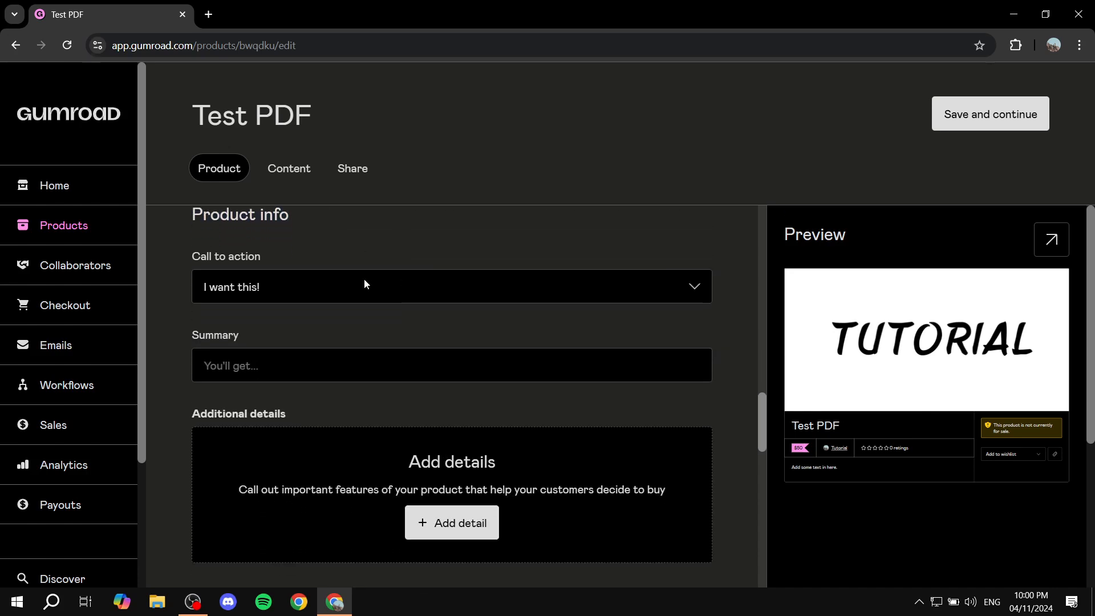
{"action": "left_click", "coordinate": [354, 285]}
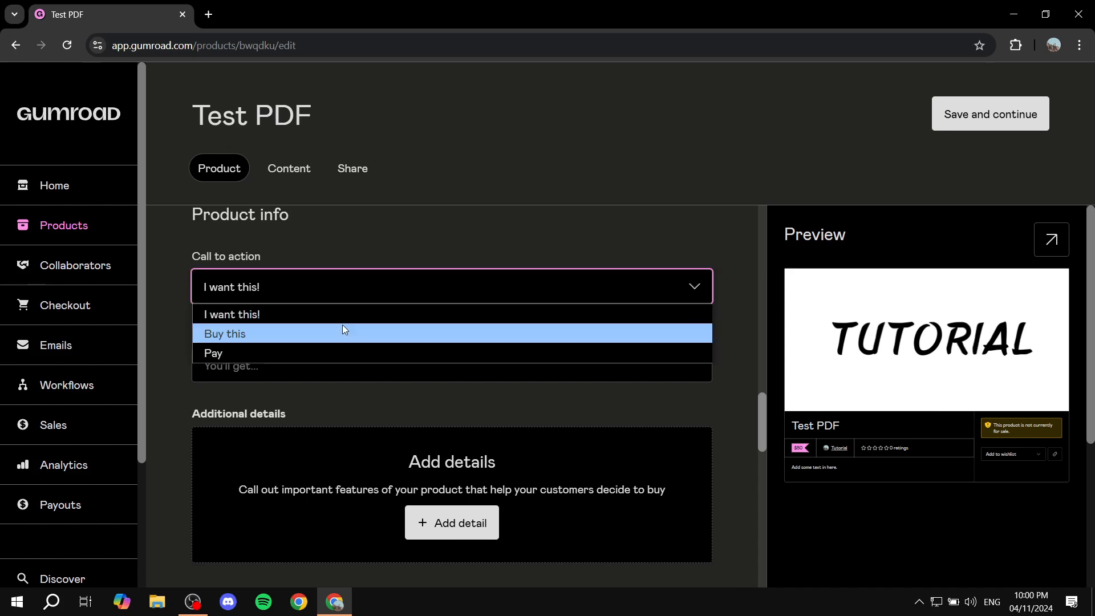
{"action": "left_click", "coordinate": [323, 346]}
{"action": "left_click", "coordinate": [325, 291]}
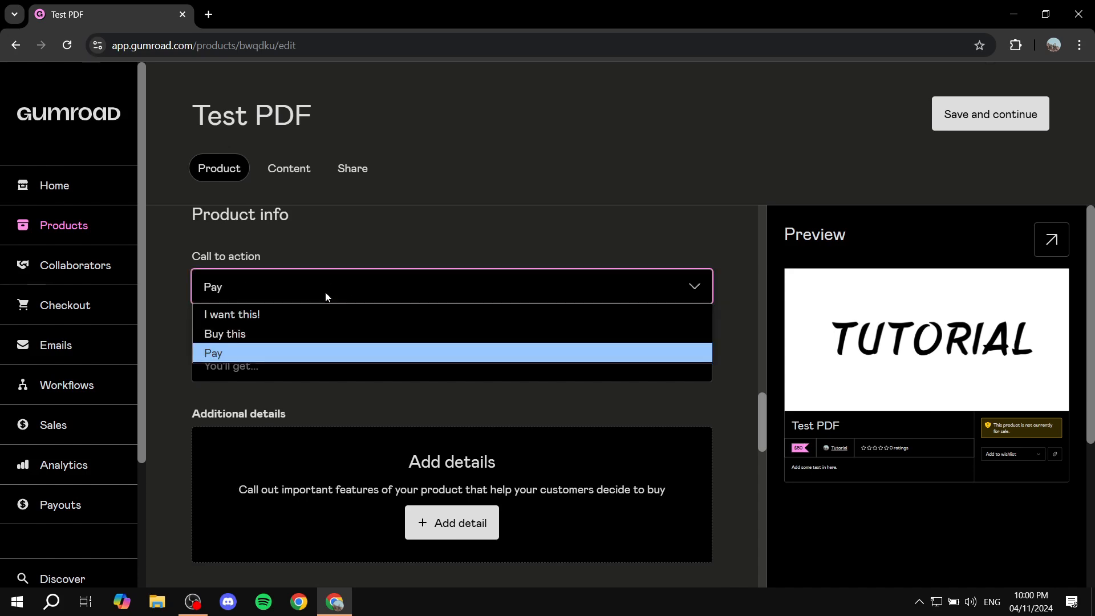
{"action": "left_click", "coordinate": [306, 333]}
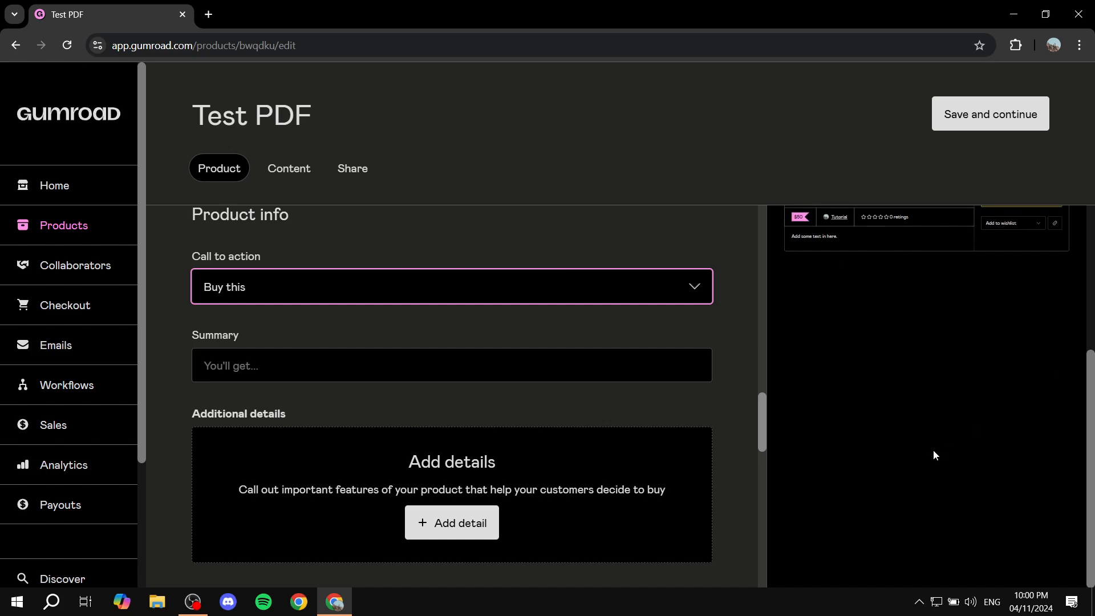
{"action": "left_click", "coordinate": [477, 277]}
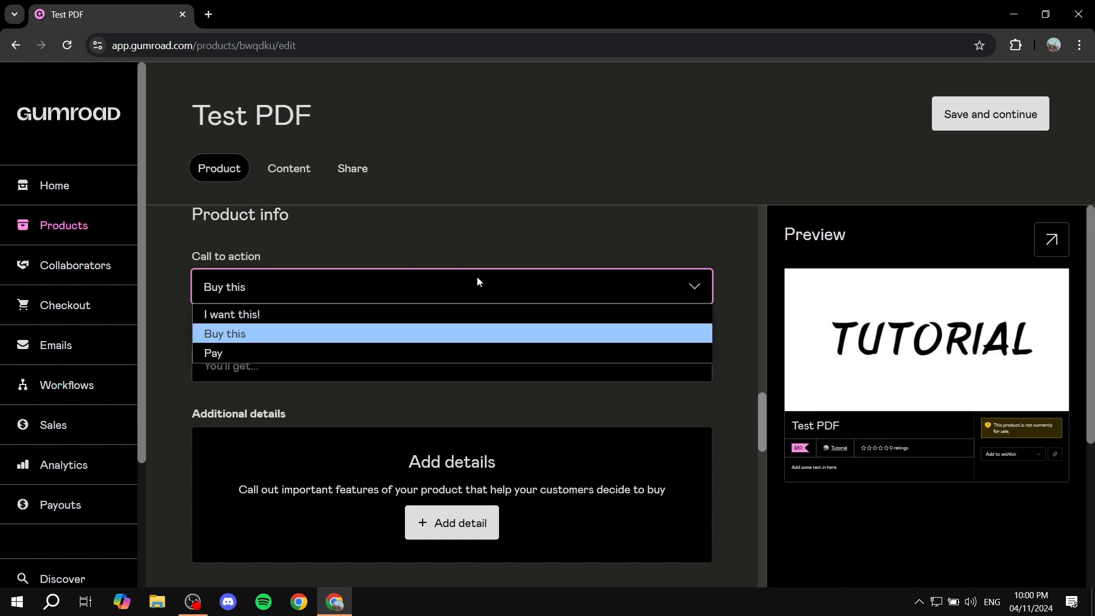
{"action": "left_click", "coordinate": [409, 312]}
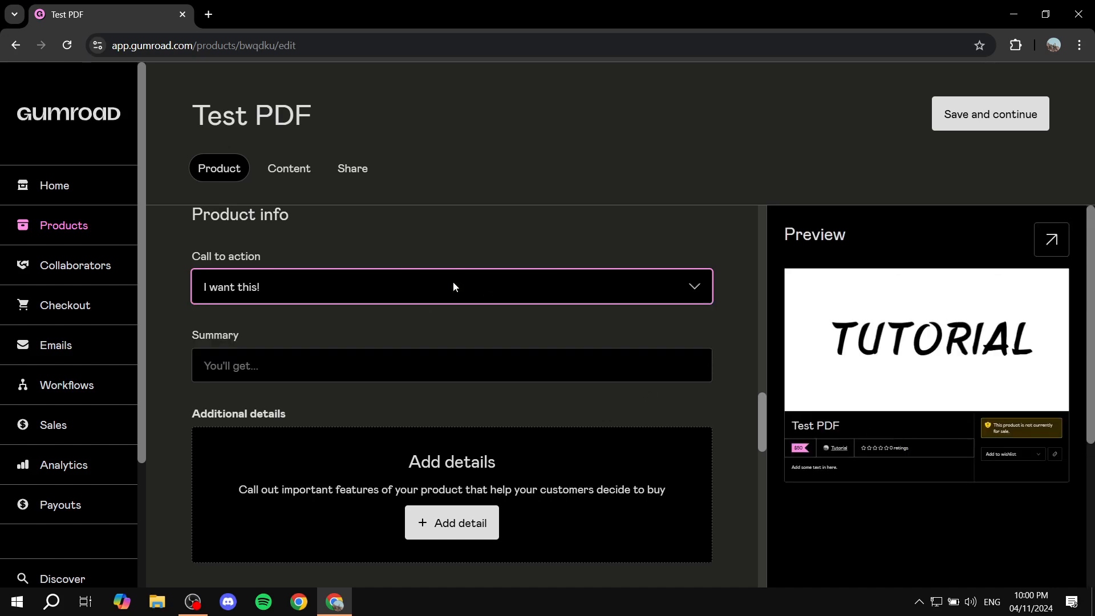
Enter AJWTPO as the product summary.
{"action": "left_click", "coordinate": [329, 368]}
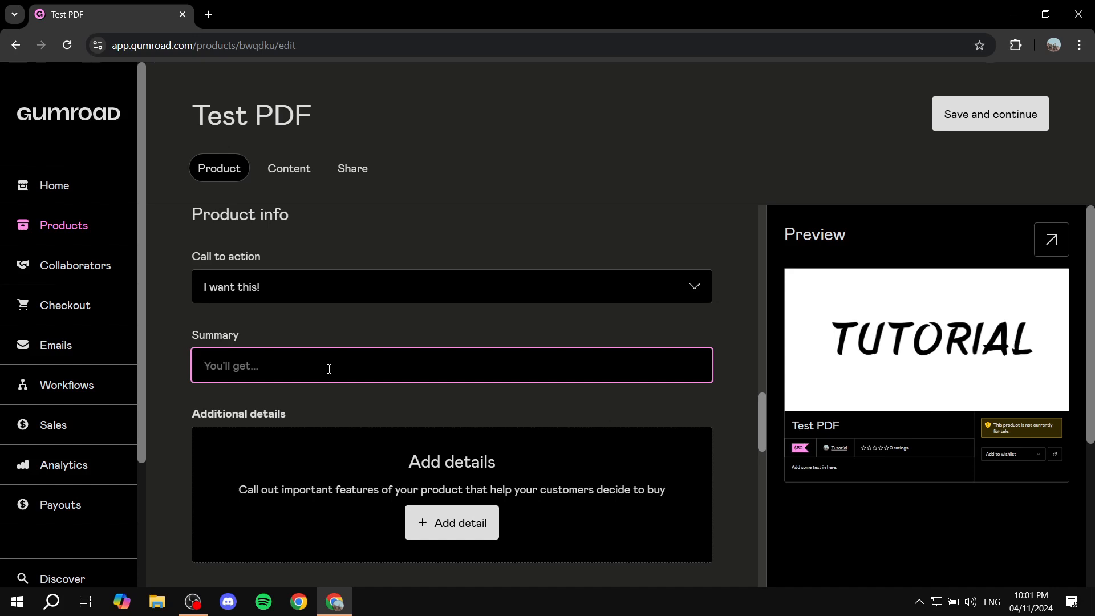
{"action": "type", "text": "AJWTPO"}
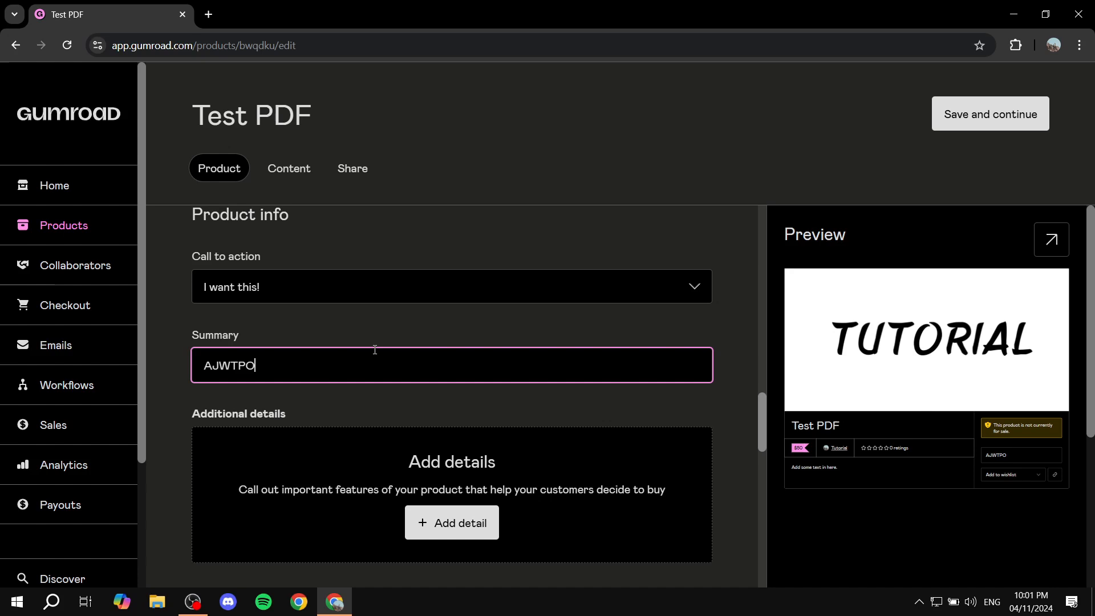
Try the integration that invites customers to a Discord server, and switch it off again.
{"action": "scroll", "coordinate": [365, 352], "scroll_direction": "down", "scroll_amount": 3}
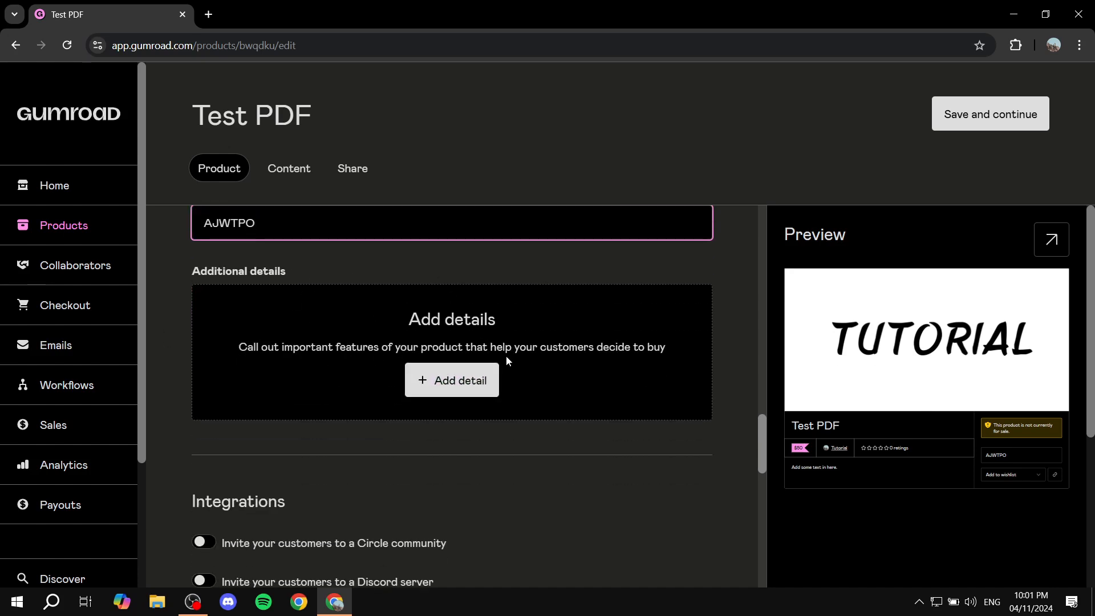
{"action": "scroll", "coordinate": [550, 379], "scroll_direction": "down", "scroll_amount": 4}
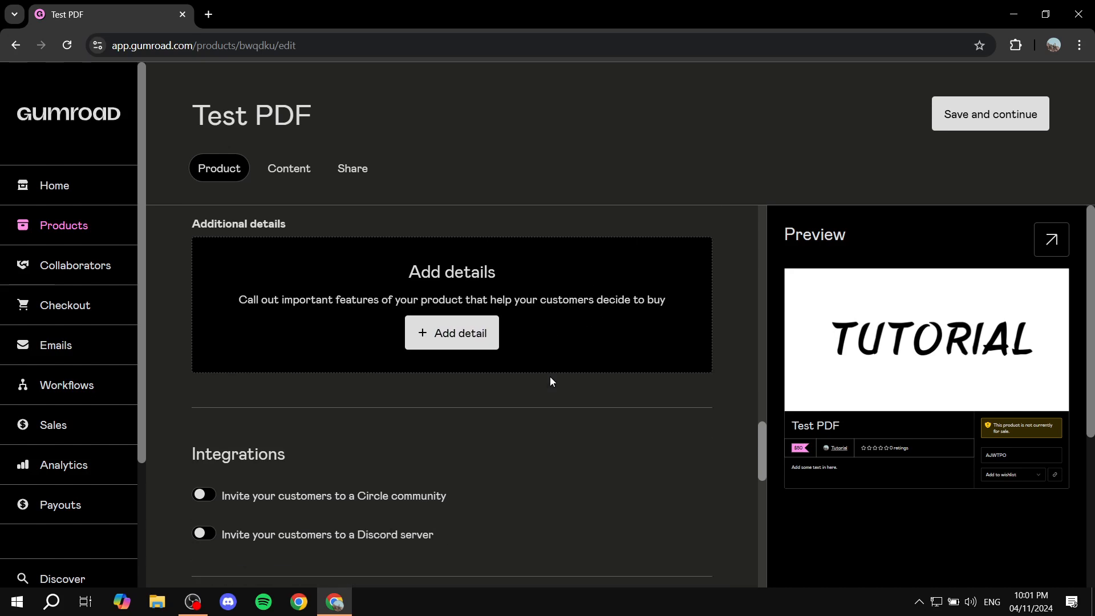
{"action": "left_click_drag", "start_coordinate": [168, 285], "coordinate": [322, 286]}
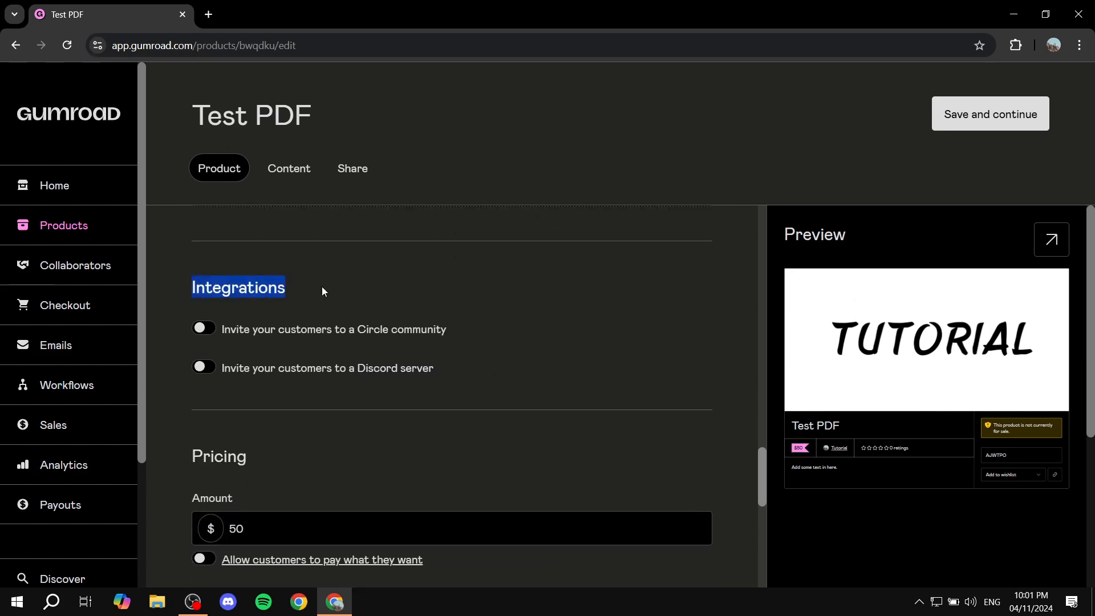
{"action": "left_click", "coordinate": [321, 286]}
{"action": "left_click", "coordinate": [488, 367]}
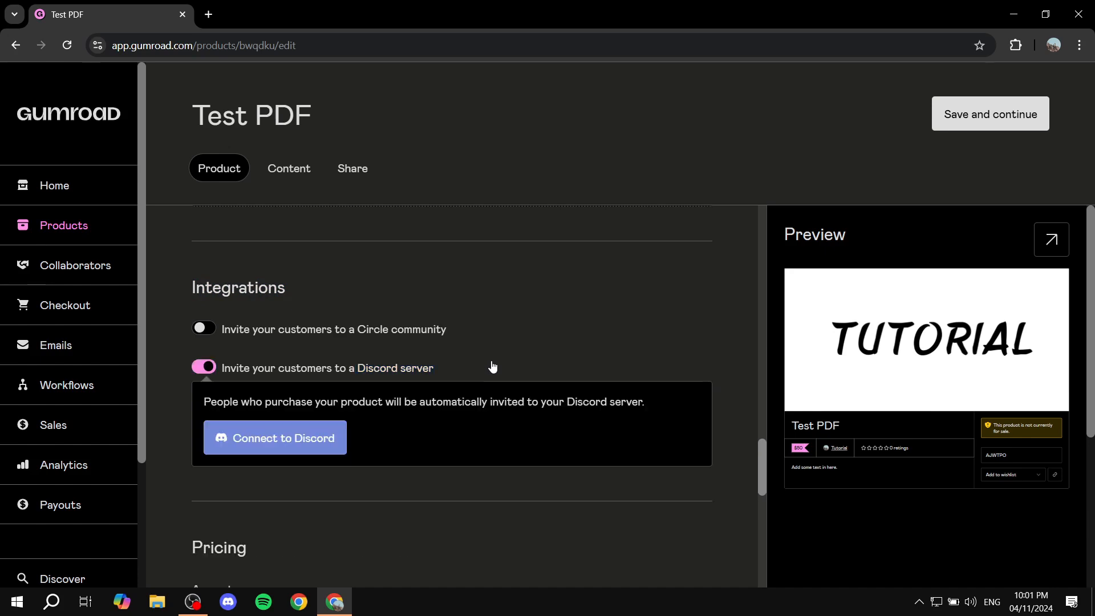
{"action": "left_click", "coordinate": [210, 367]}
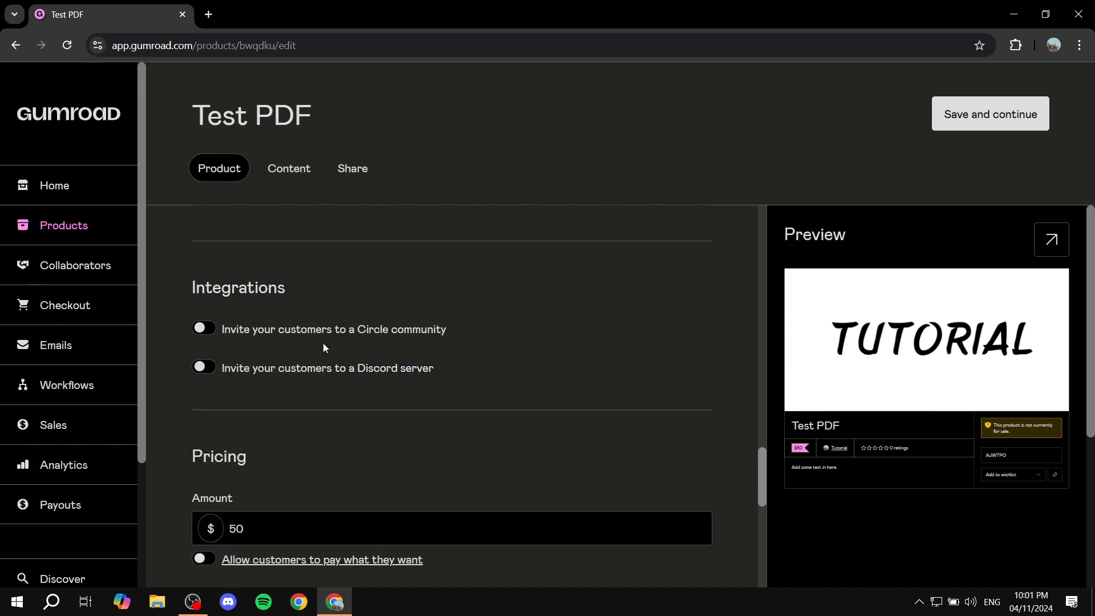
Try allowing customers to pay what they want in the product's pricing, and switch the option off again.
{"action": "scroll", "coordinate": [573, 350], "scroll_direction": "down", "scroll_amount": 4}
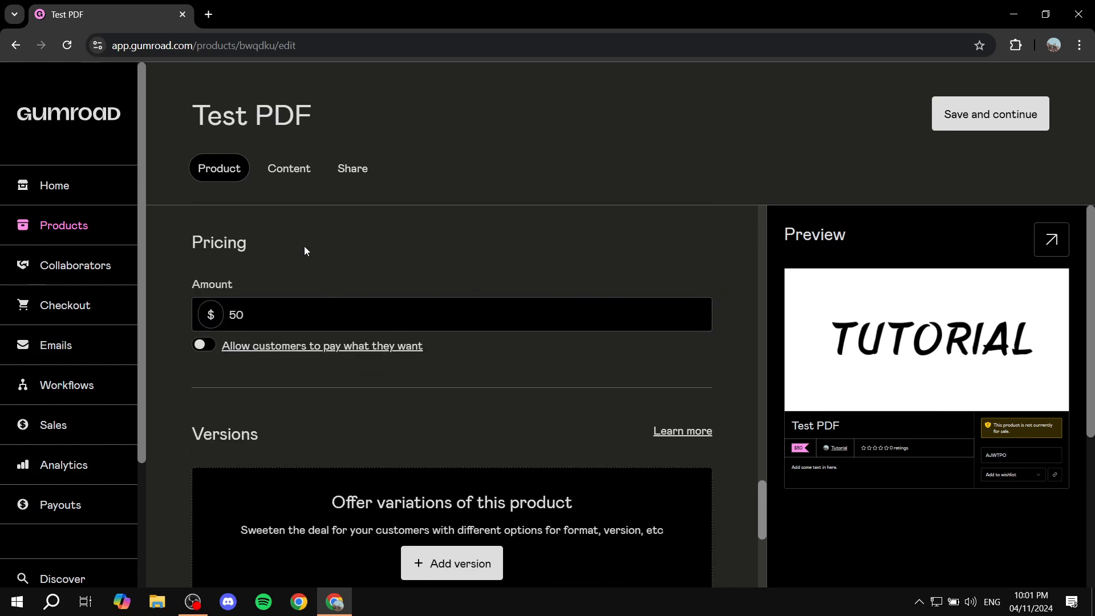
{"action": "double_click", "coordinate": [238, 315]}
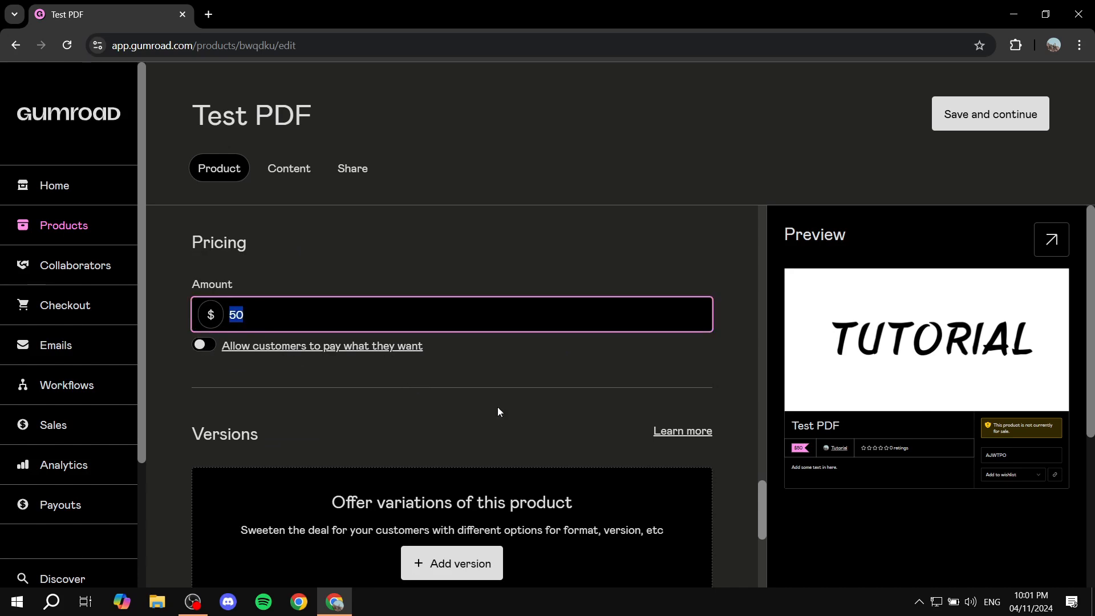
{"action": "left_click", "coordinate": [204, 346]}
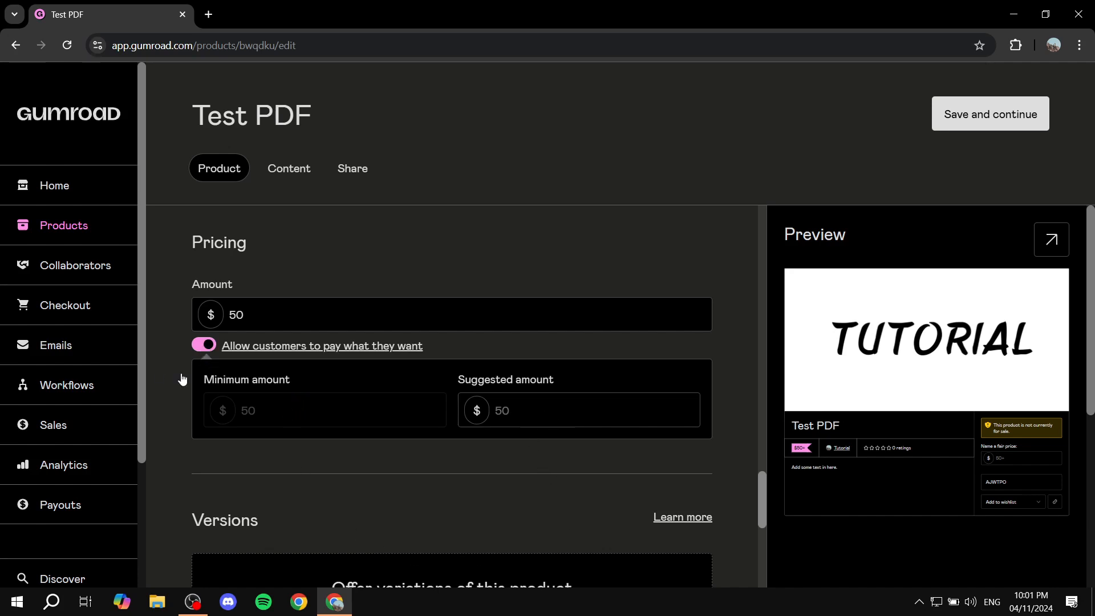
{"action": "left_click", "coordinate": [207, 351]}
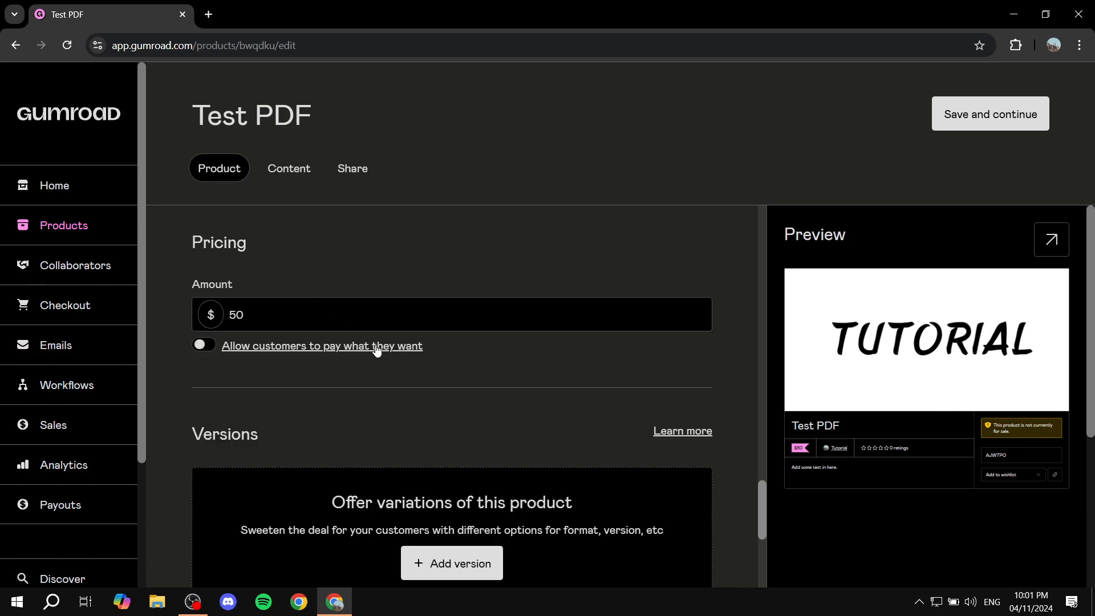
Look through the product's version options and its sales, quantity, VAT and refund settings.
{"action": "scroll", "coordinate": [396, 345], "scroll_direction": "down", "scroll_amount": 3}
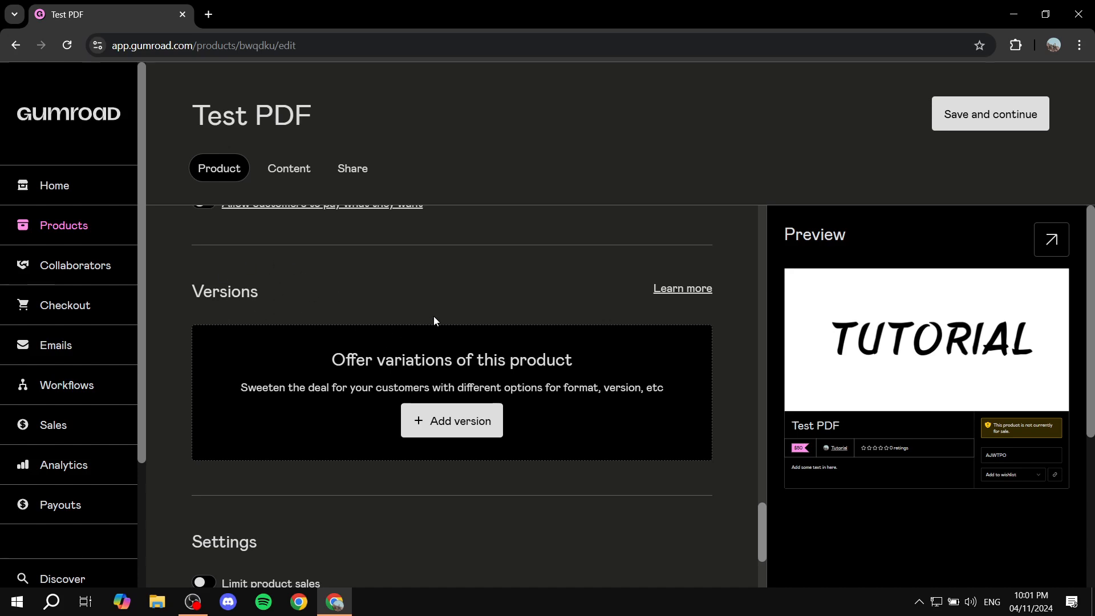
{"action": "scroll", "coordinate": [447, 299], "scroll_direction": "down", "scroll_amount": 3}
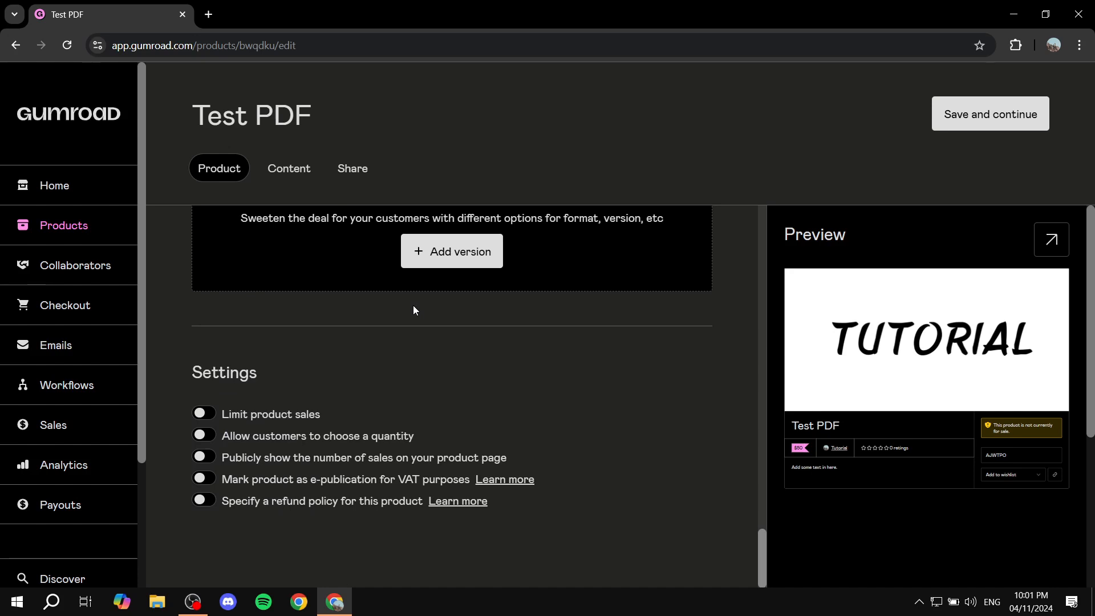
{"action": "left_click_drag", "start_coordinate": [177, 378], "coordinate": [268, 373]}
{"action": "left_click", "coordinate": [326, 373]}
Write "Here is the PDF that you are looking for" in the product's content, after checking which elements can be inserted.
{"action": "left_click", "coordinate": [301, 170]}
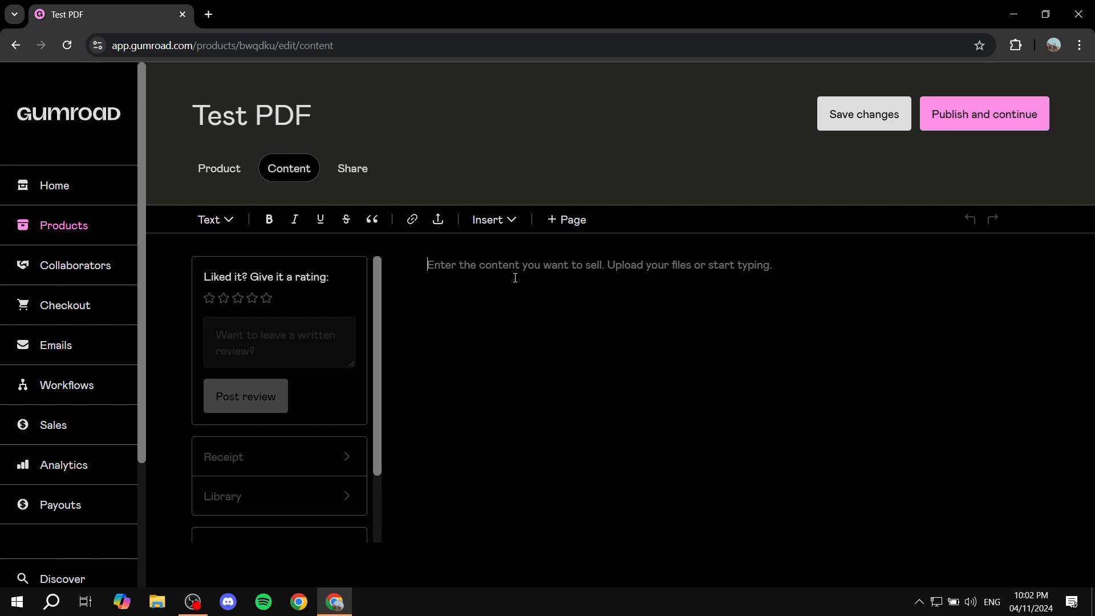
{"action": "left_click", "coordinate": [499, 226]}
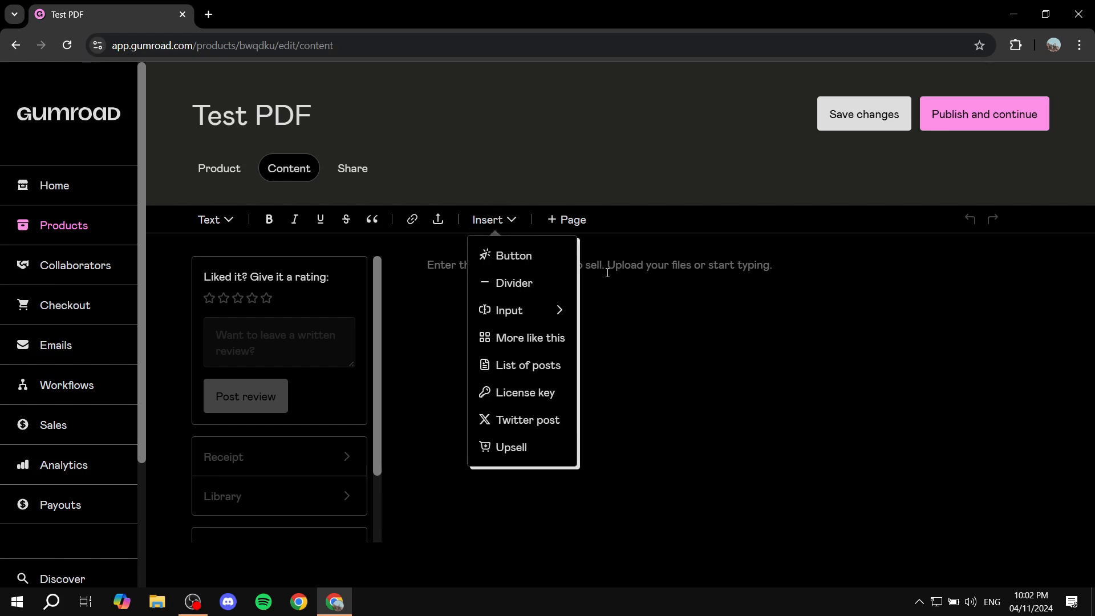
{"action": "left_click", "coordinate": [650, 289]}
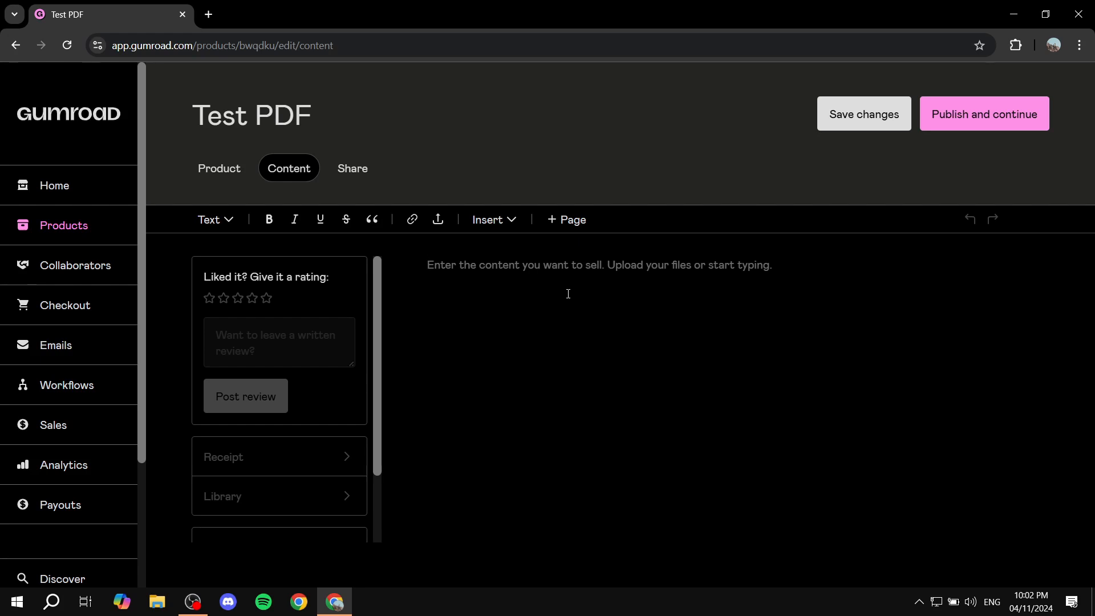
{"action": "type", "text": "Here is "}
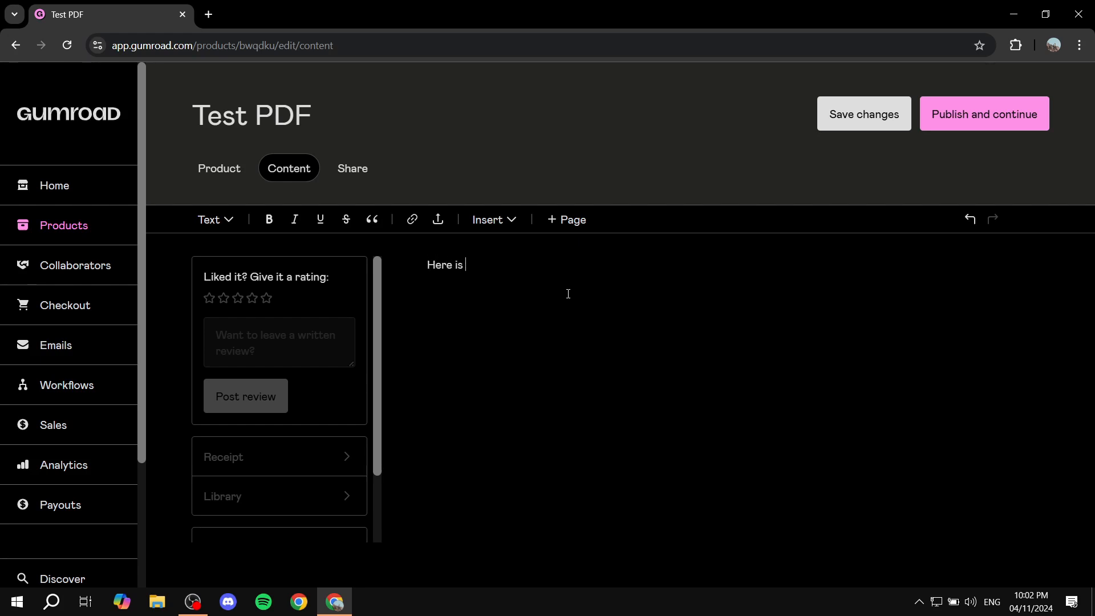
{"action": "type", "text": "the PDF that you are looki"}
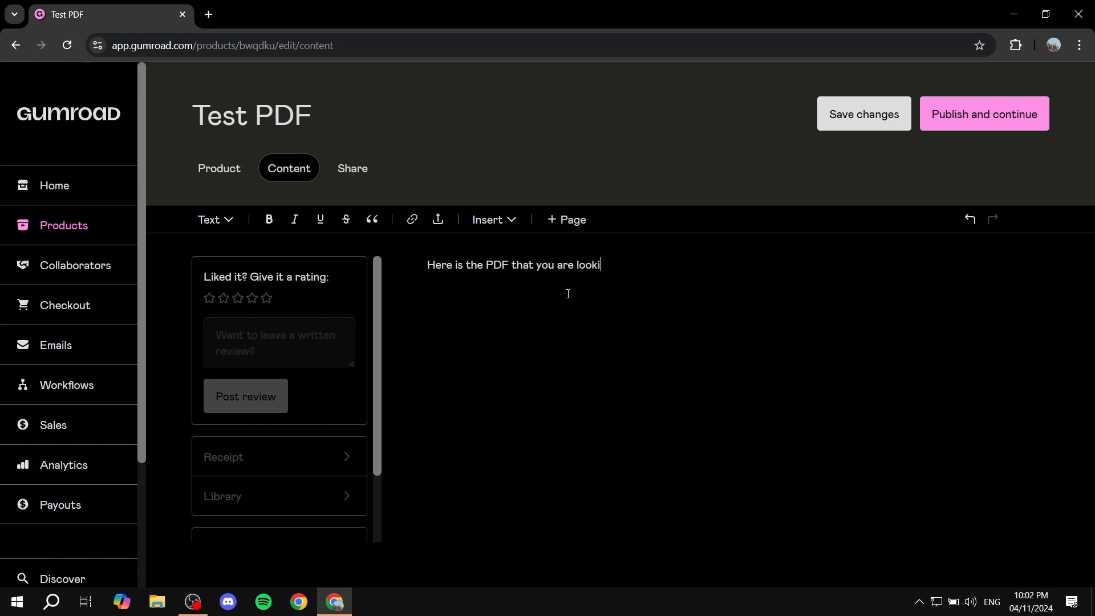
{"action": "type", "text": "ng for"}
Upload sample.pdf from the computer's Explainer Media folder into the product's content.
{"action": "left_click", "coordinate": [437, 222]}
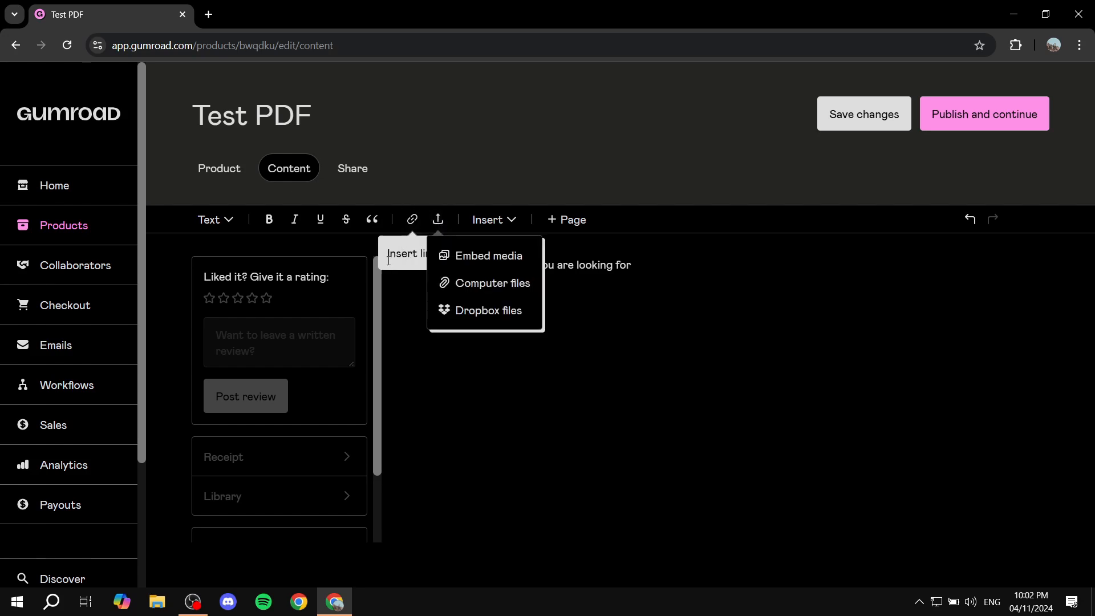
{"action": "left_click", "coordinate": [488, 296]}
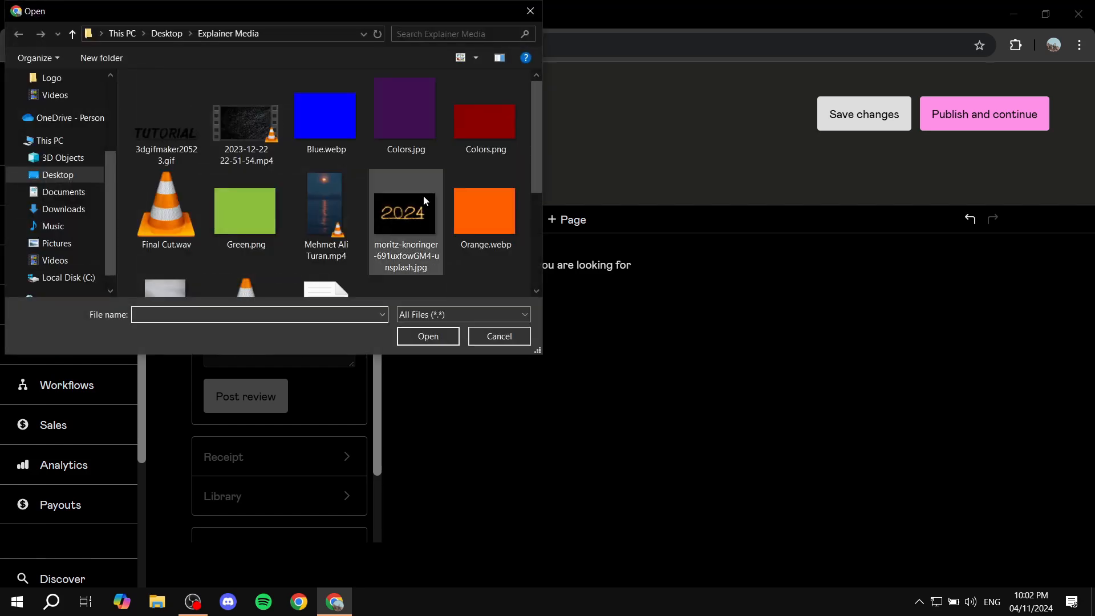
{"action": "scroll", "coordinate": [435, 196], "scroll_direction": "down", "scroll_amount": 3}
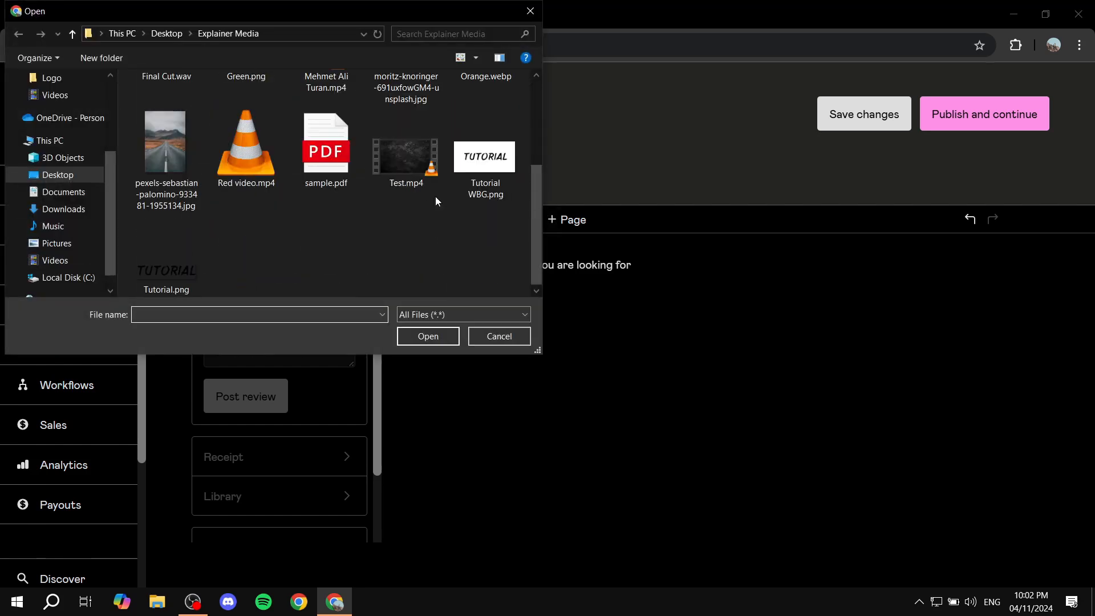
{"action": "double_click", "coordinate": [336, 160]}
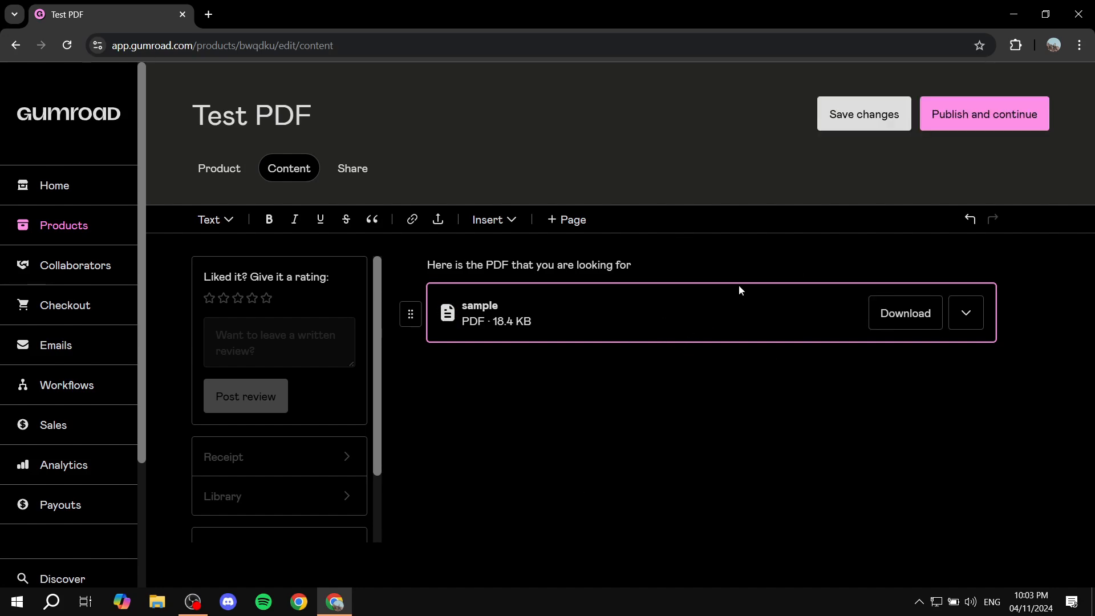
Publish the product, and save the changes after reviewing its share, profile and Gumroad Discover options.
{"action": "left_click", "coordinate": [1018, 107]}
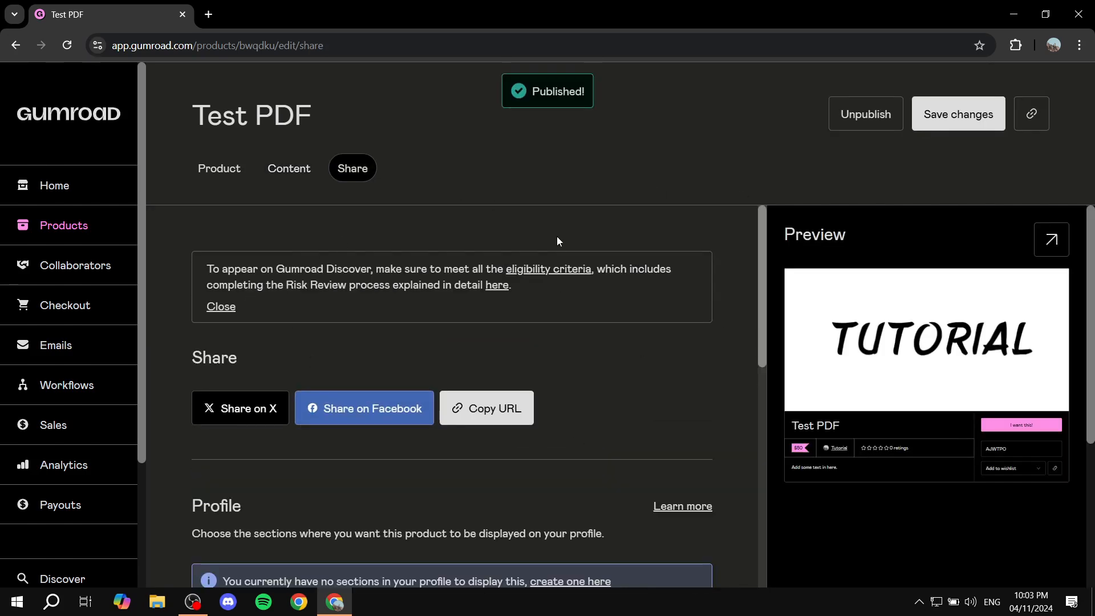
{"action": "scroll", "coordinate": [709, 395], "scroll_direction": "down", "scroll_amount": 9}
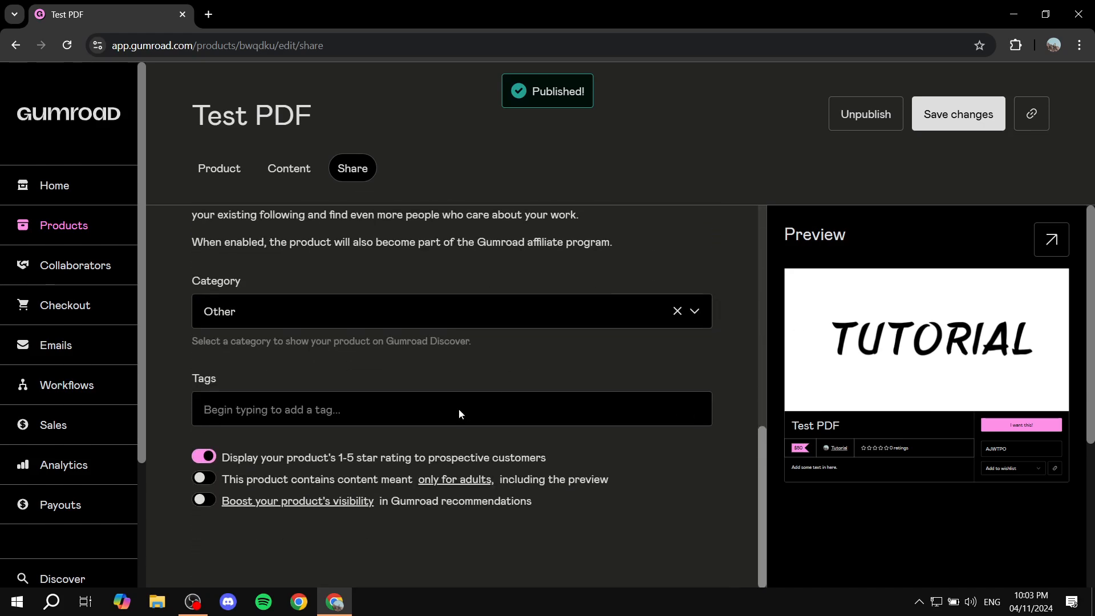
{"action": "scroll", "coordinate": [606, 327], "scroll_direction": "up", "scroll_amount": 7}
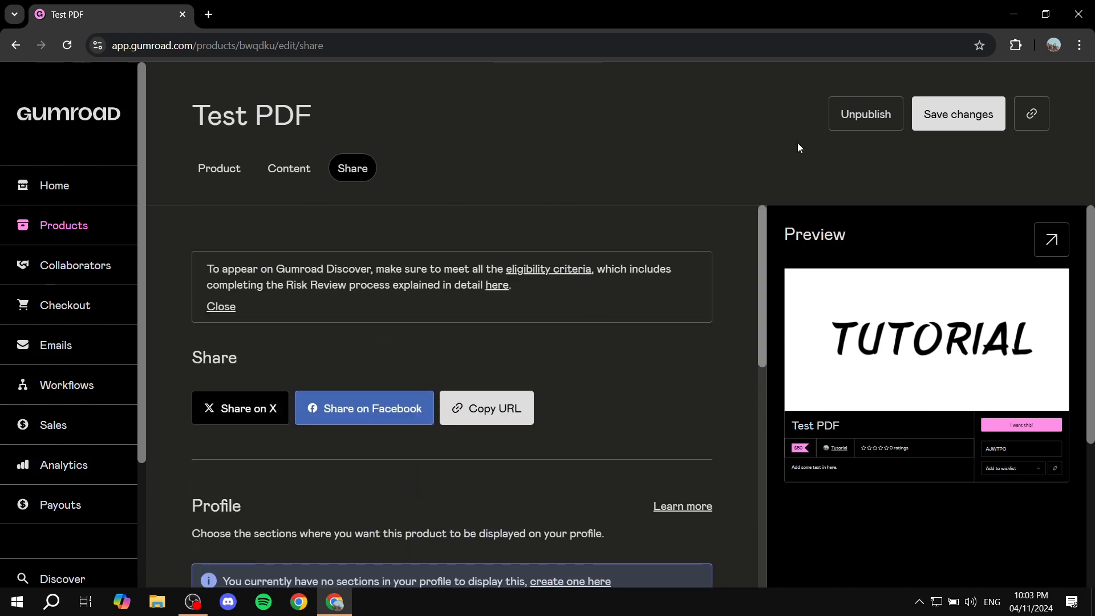
{"action": "scroll", "coordinate": [713, 318], "scroll_direction": "down", "scroll_amount": 5}
{"action": "scroll", "coordinate": [475, 334], "scroll_direction": "up", "scroll_amount": 5}
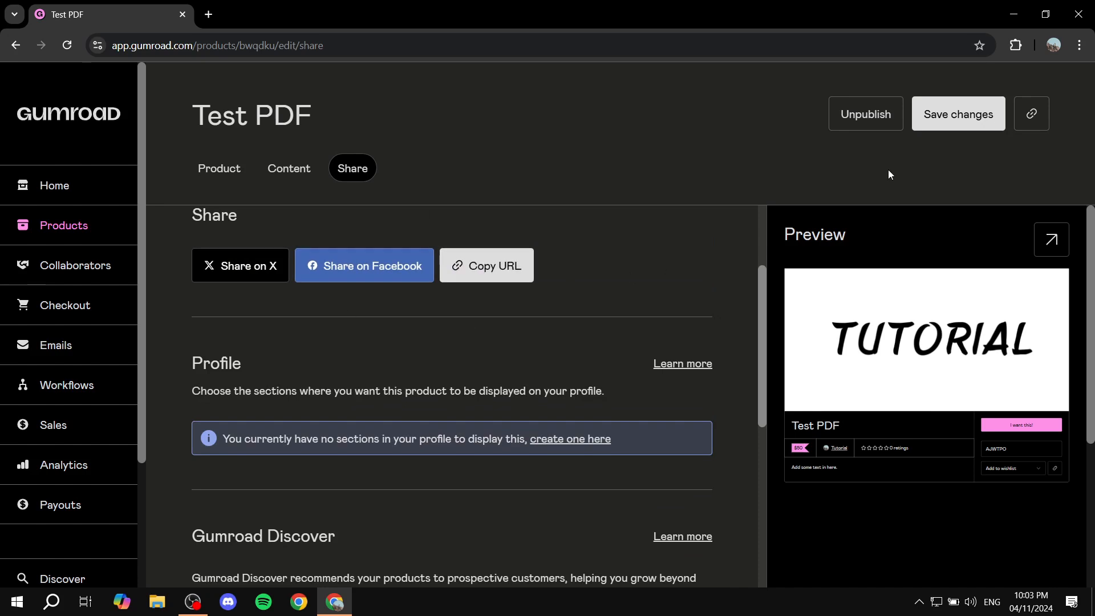
{"action": "left_click", "coordinate": [972, 116]}
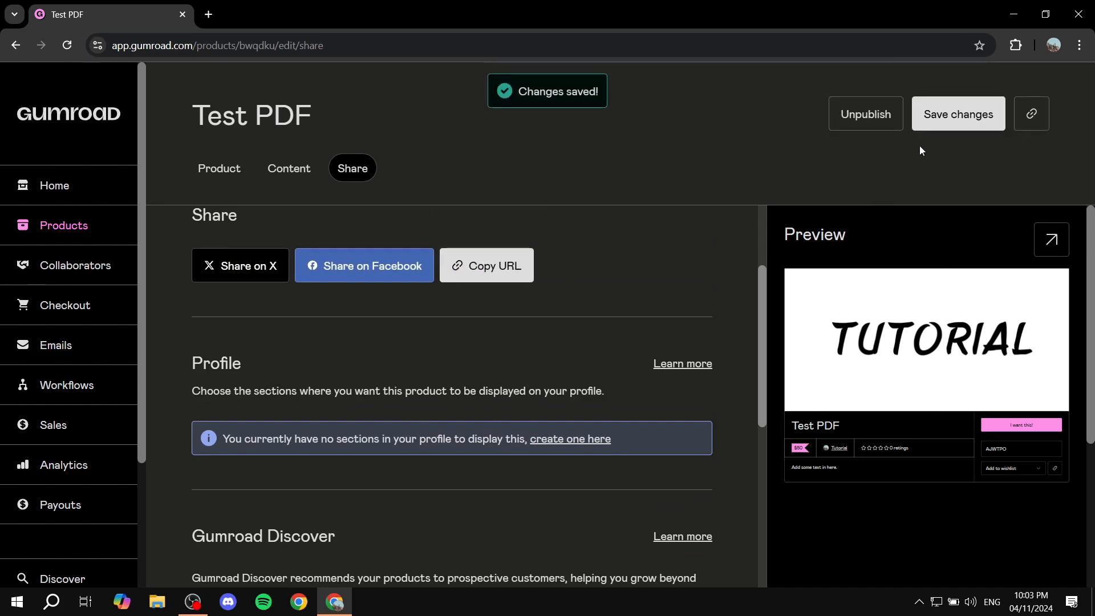
Reopen Test PDF from the product list and copy its URL from the sharing options.
{"action": "left_click", "coordinate": [53, 238]}
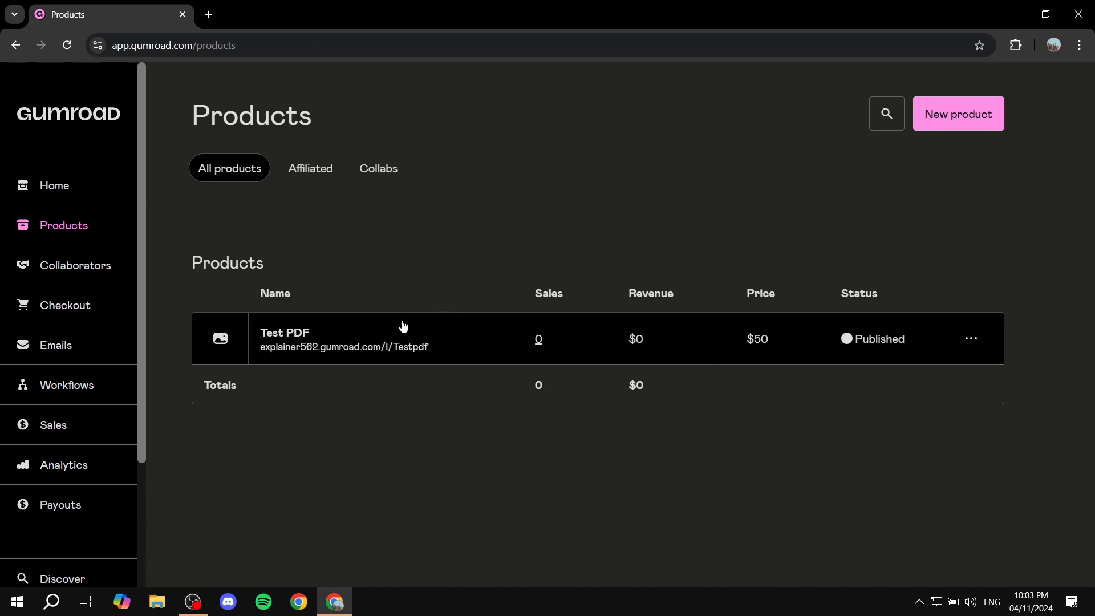
{"action": "left_click", "coordinate": [640, 334]}
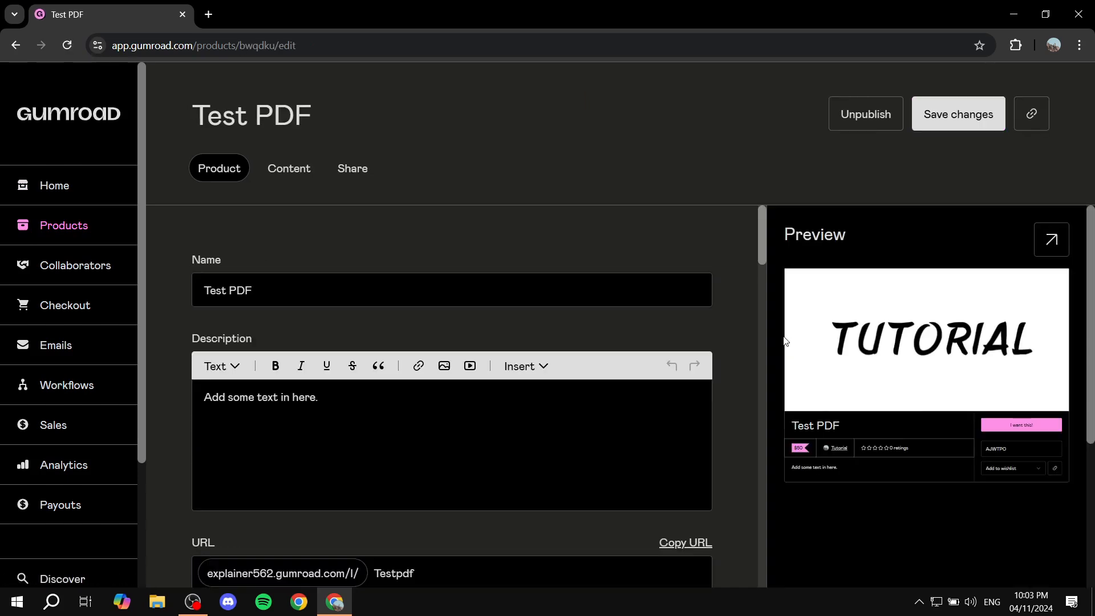
{"action": "scroll", "coordinate": [738, 272], "scroll_direction": "down", "scroll_amount": 7}
{"action": "scroll", "coordinate": [699, 250], "scroll_direction": "up", "scroll_amount": 6}
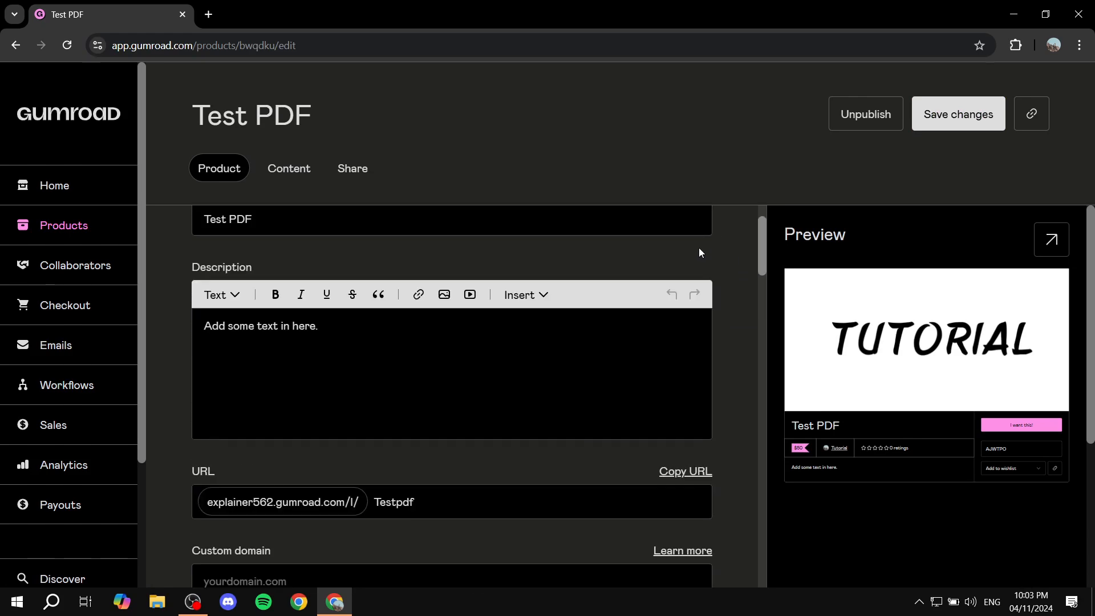
{"action": "scroll", "coordinate": [579, 237], "scroll_direction": "down", "scroll_amount": 7}
{"action": "left_click", "coordinate": [349, 169]}
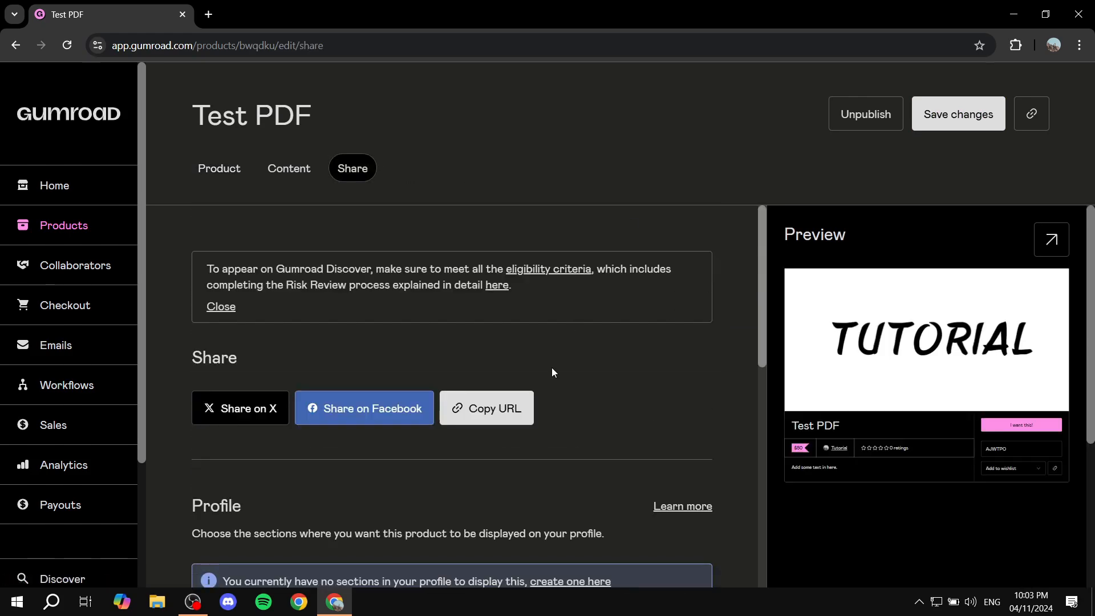
{"action": "left_click", "coordinate": [505, 408]}
Open the copied product URL in a new browser tab and look over the public product page.
{"action": "left_click", "coordinate": [209, 15]}
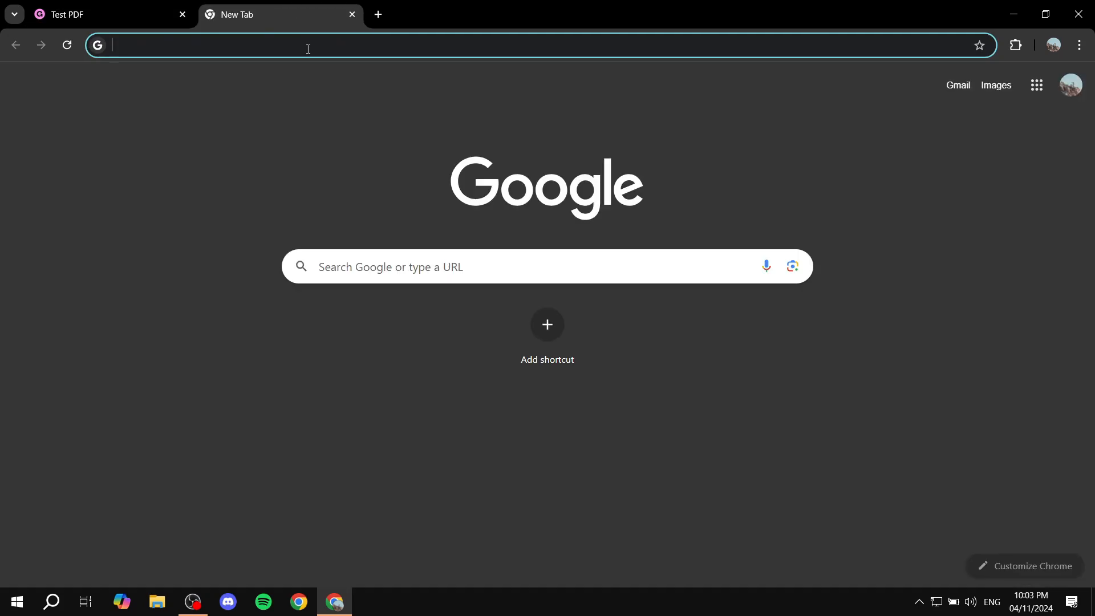
{"action": "key", "text": "ctrl+v"}
{"action": "key", "text": "Return"}
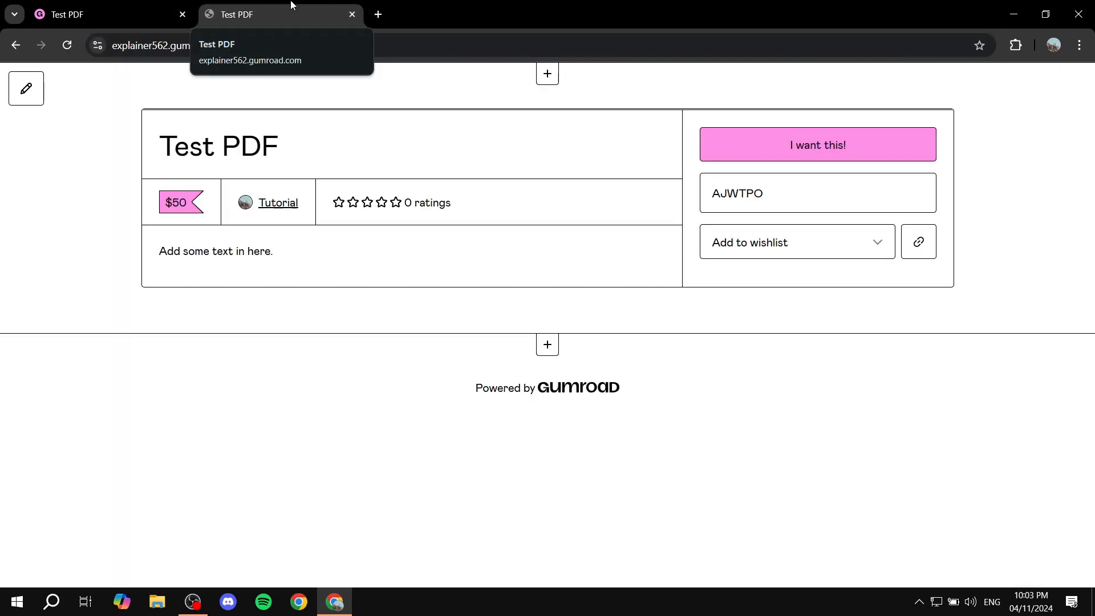
{"action": "scroll", "coordinate": [819, 198], "scroll_direction": "down", "scroll_amount": 5}
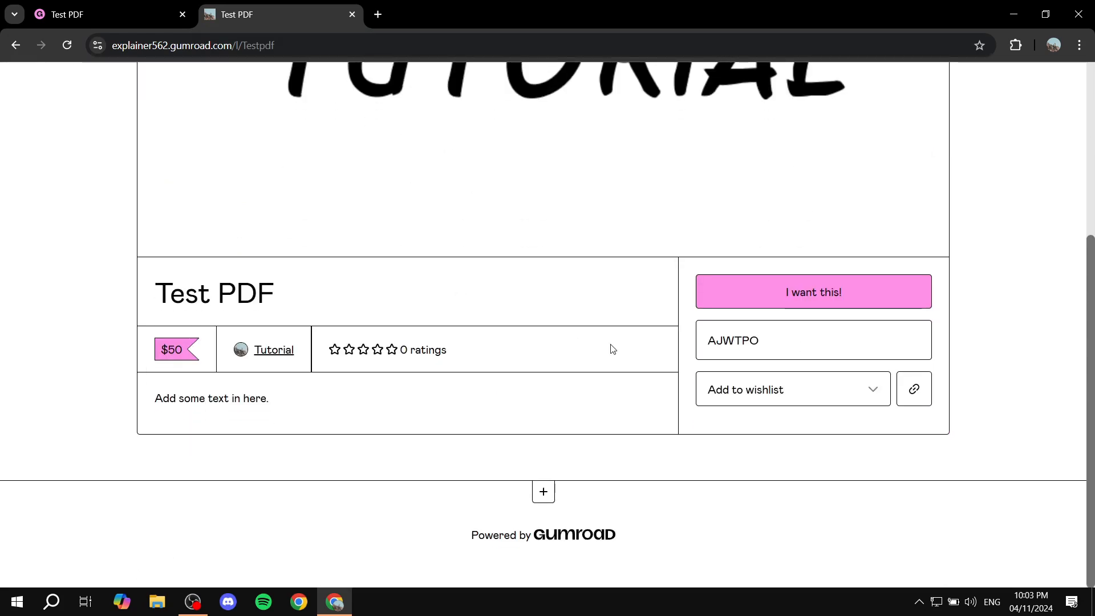
Go to the checkout for the product, review the order and payment form, and close that browser tab.
{"action": "left_click", "coordinate": [806, 302]}
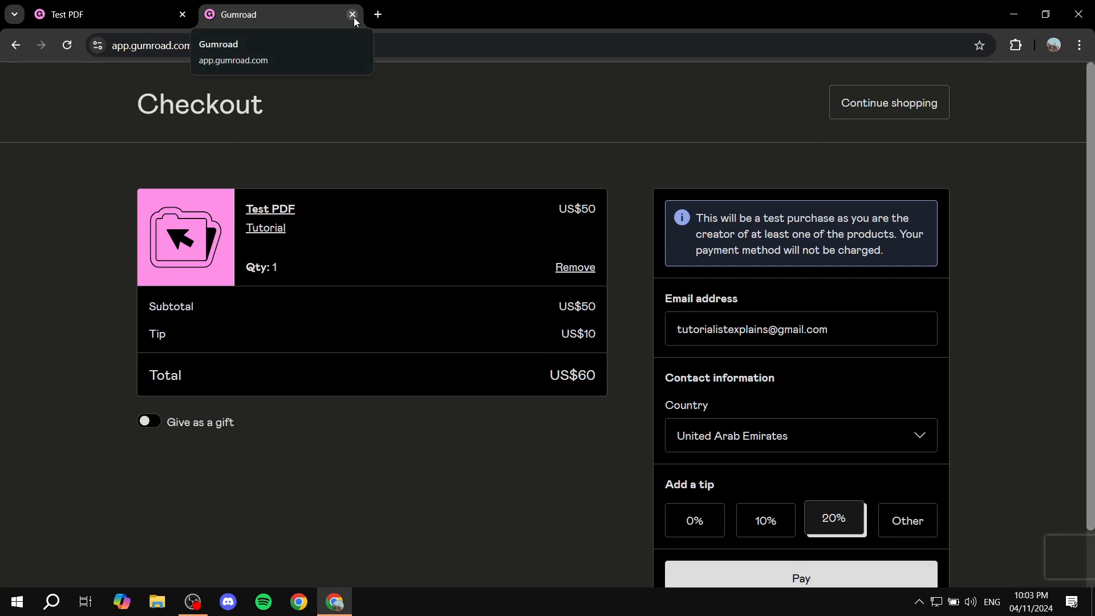
{"action": "scroll", "coordinate": [599, 373], "scroll_direction": "down", "scroll_amount": 1}
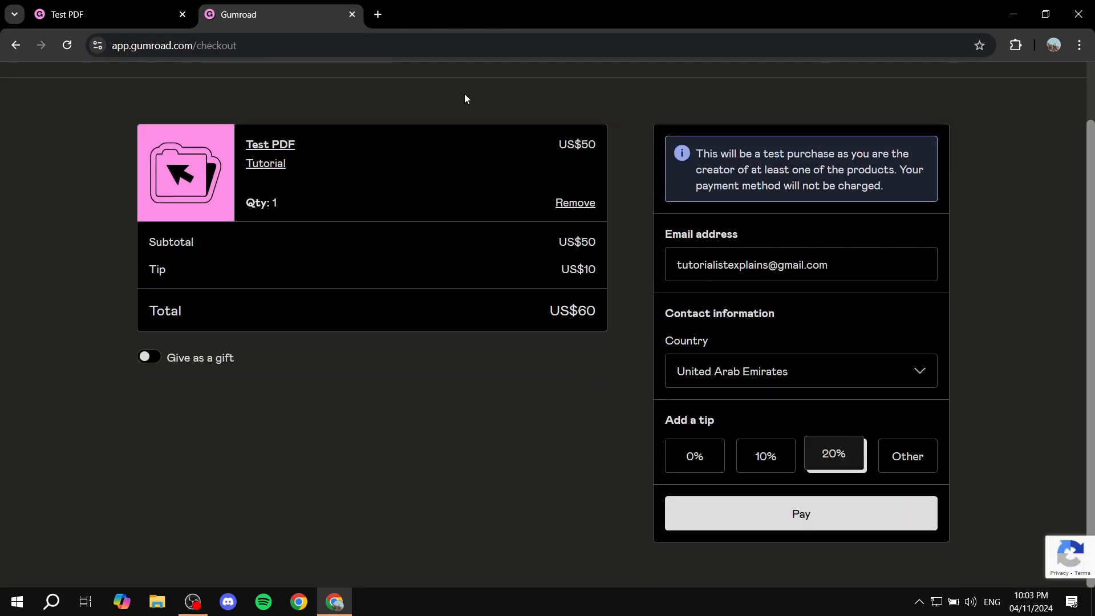
{"action": "left_click", "coordinate": [351, 14]}
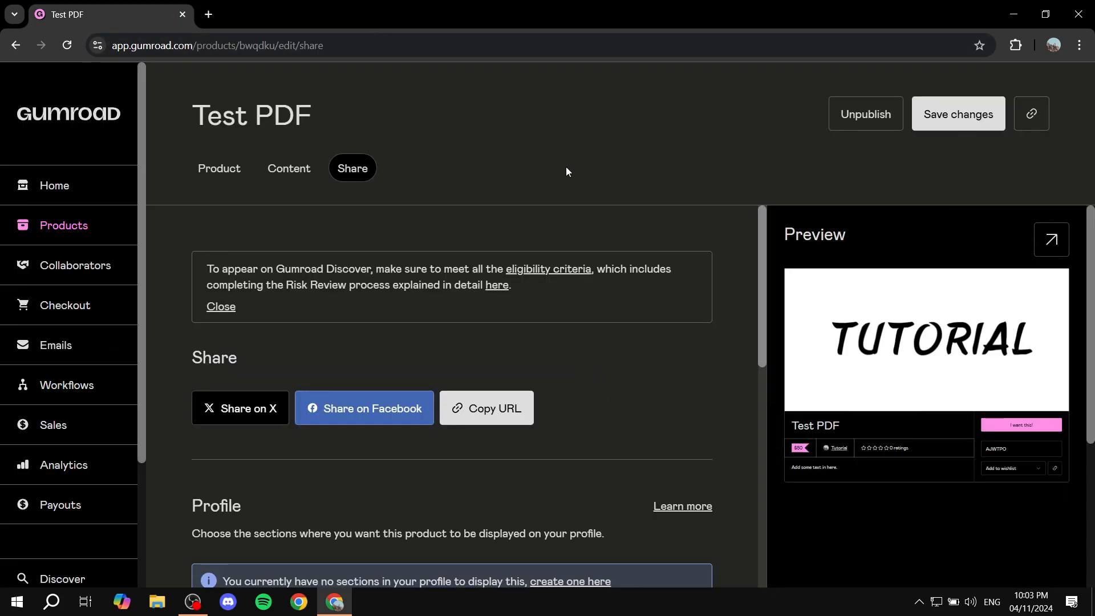